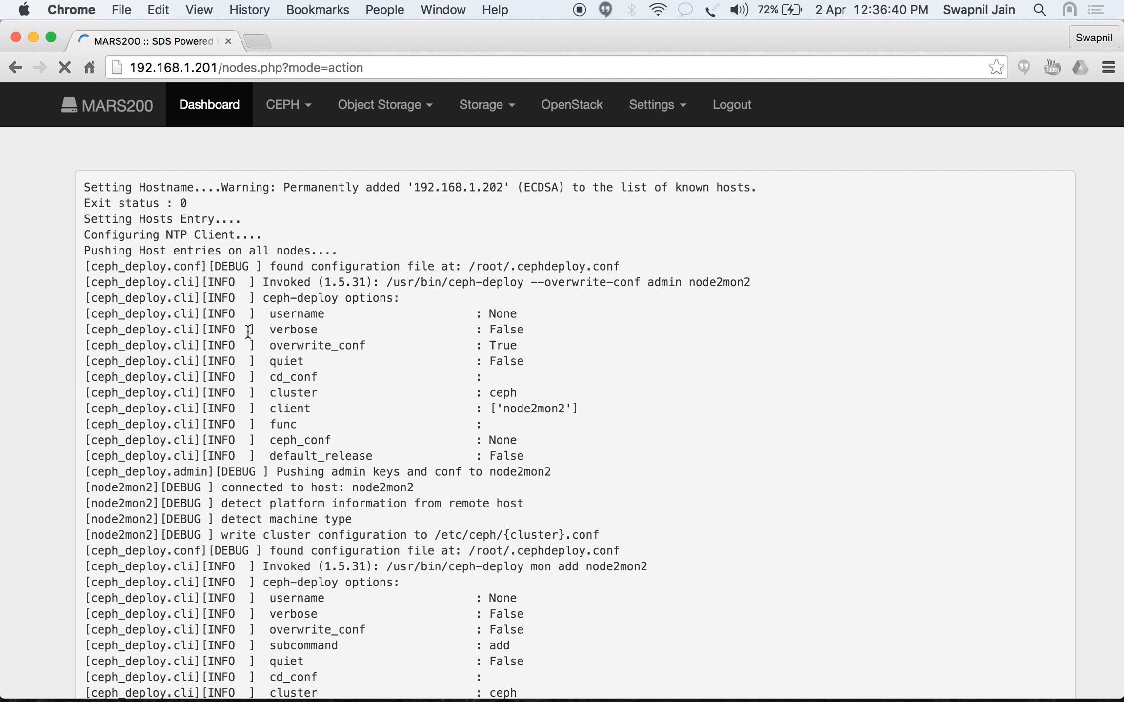
Examine the ceph-deploy log for node2mon2 down to the monitor state line, and check the MON and OSD tables below it
scroll(249, 332, "down", 5)
scroll(249, 332, "down", 9)
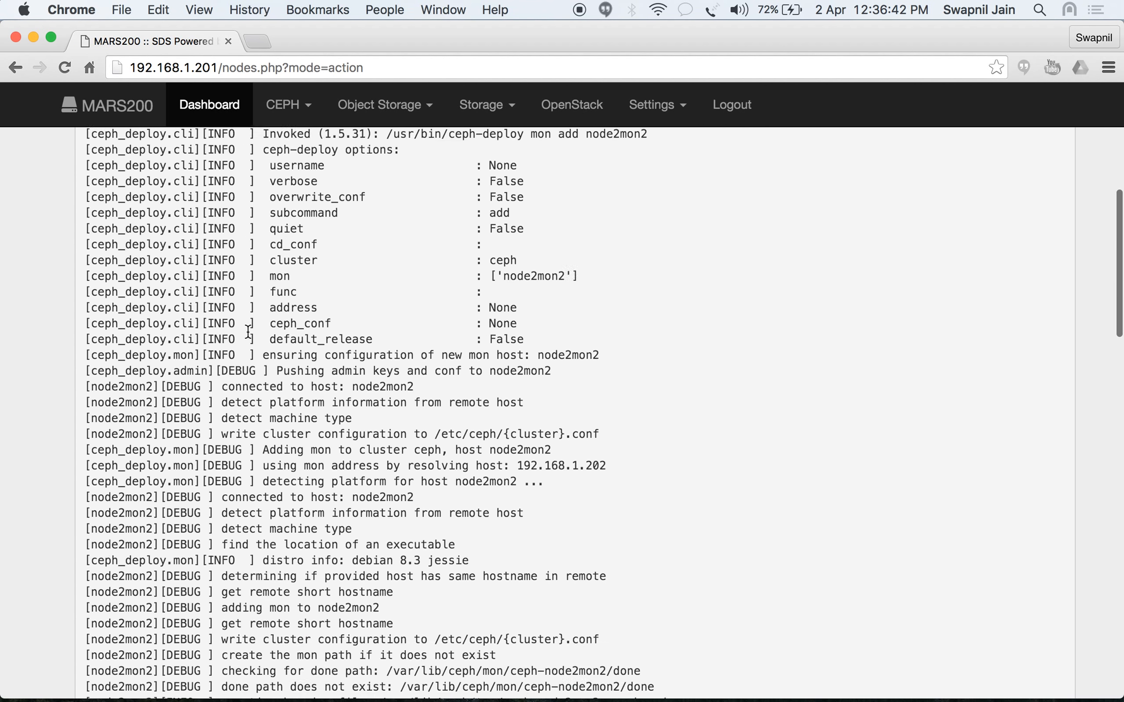
scroll(248, 332, "down", 10)
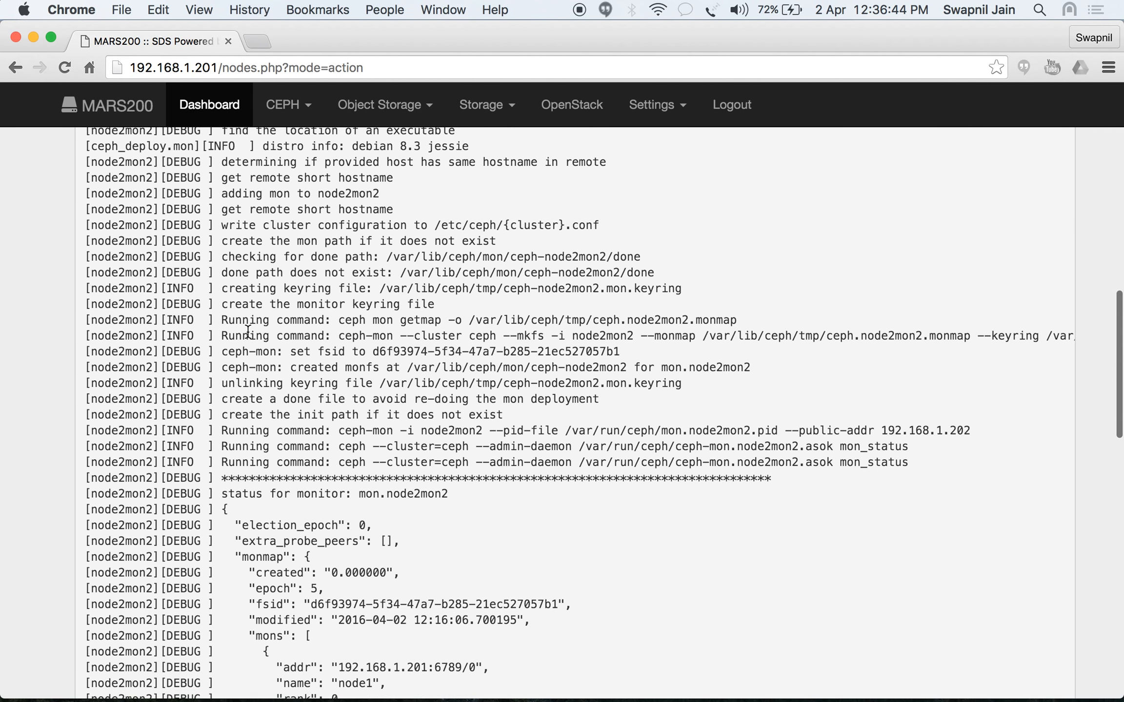
scroll(248, 331, "down", 1)
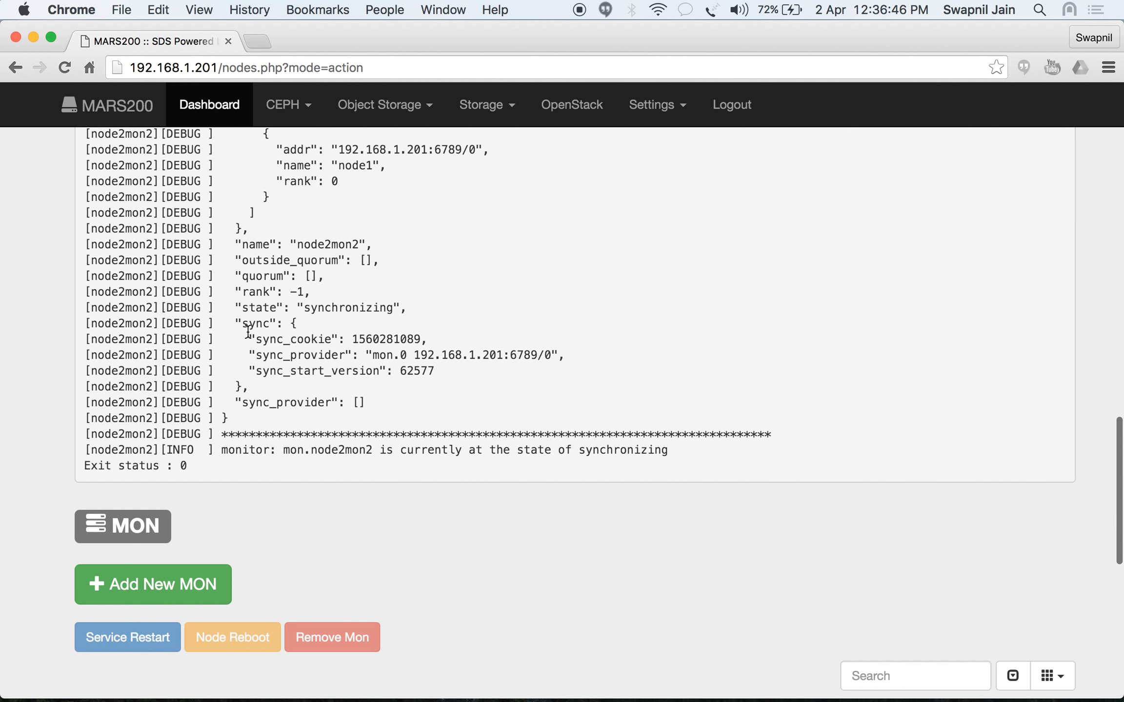
double_click(360, 451)
triple_click(360, 451)
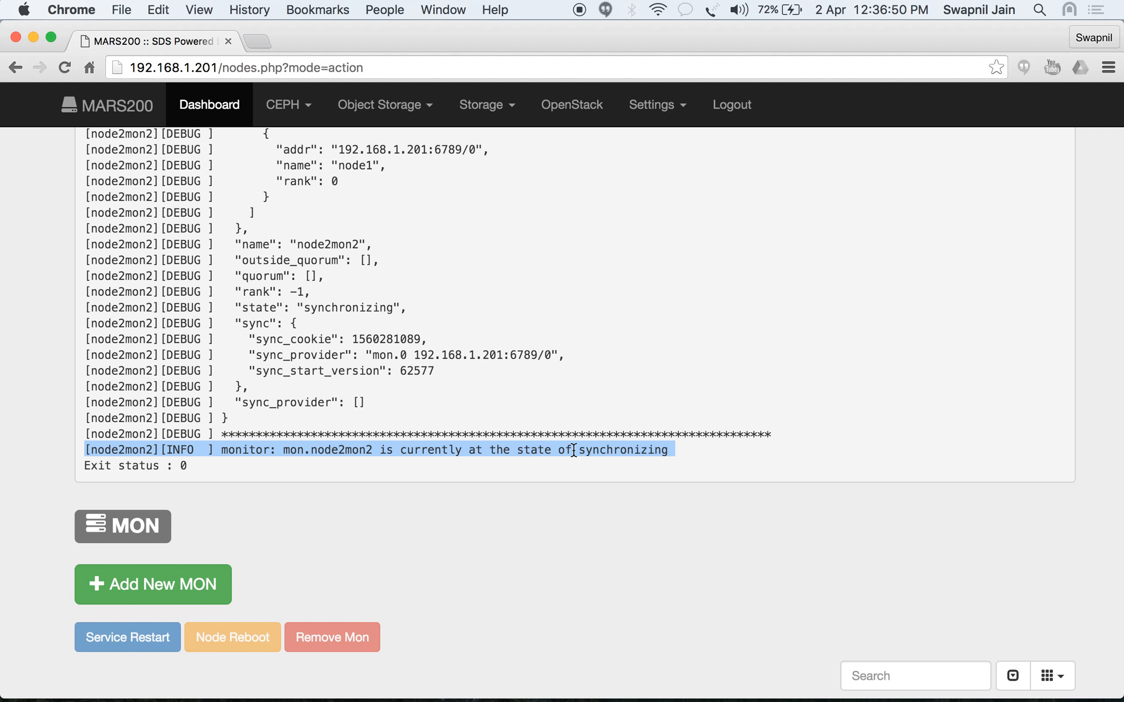
scroll(476, 466, "down", 3)
scroll(474, 460, "down", 3)
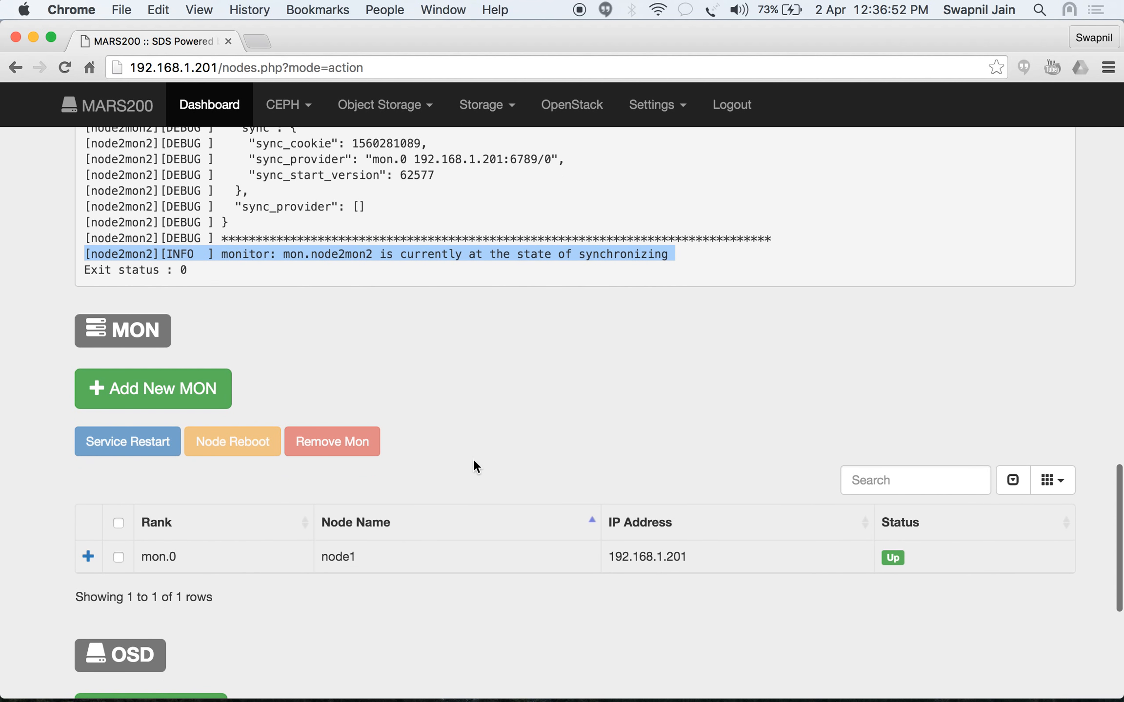
scroll(474, 461, "down", 5)
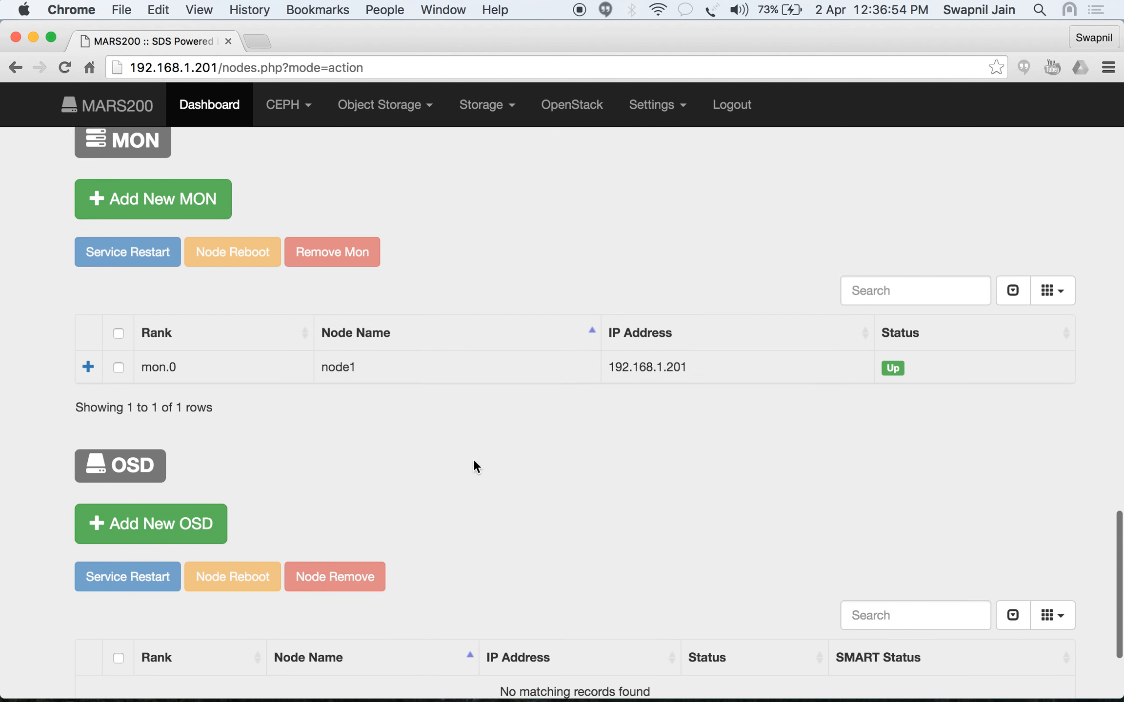
scroll(474, 461, "up", 8)
From the Ceph Nodes page, add a new MON with IP address 192.168.1.203 and hostname node3mon3
left_click(306, 108)
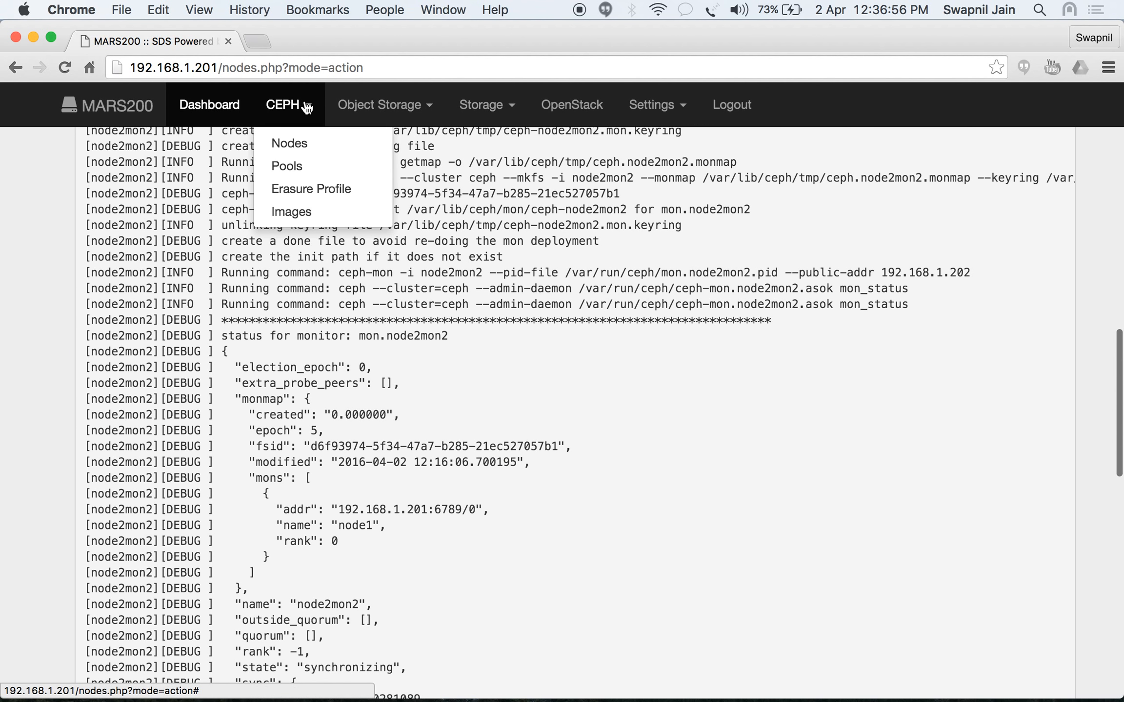
left_click(293, 143)
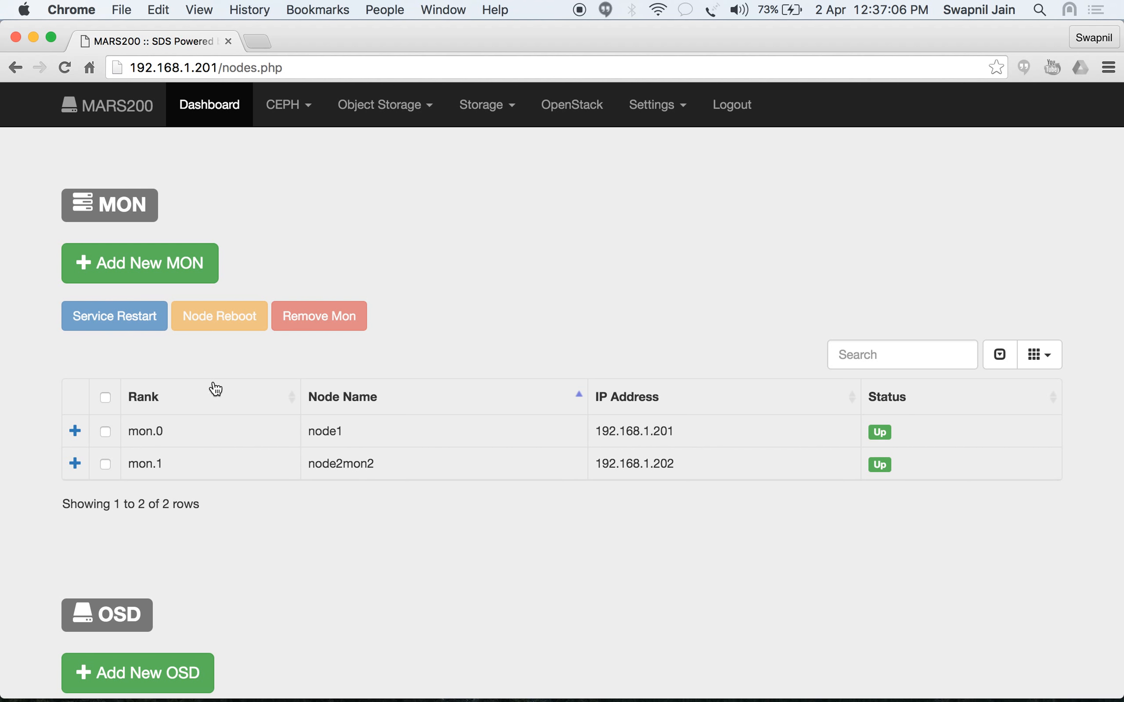
left_click(174, 259)
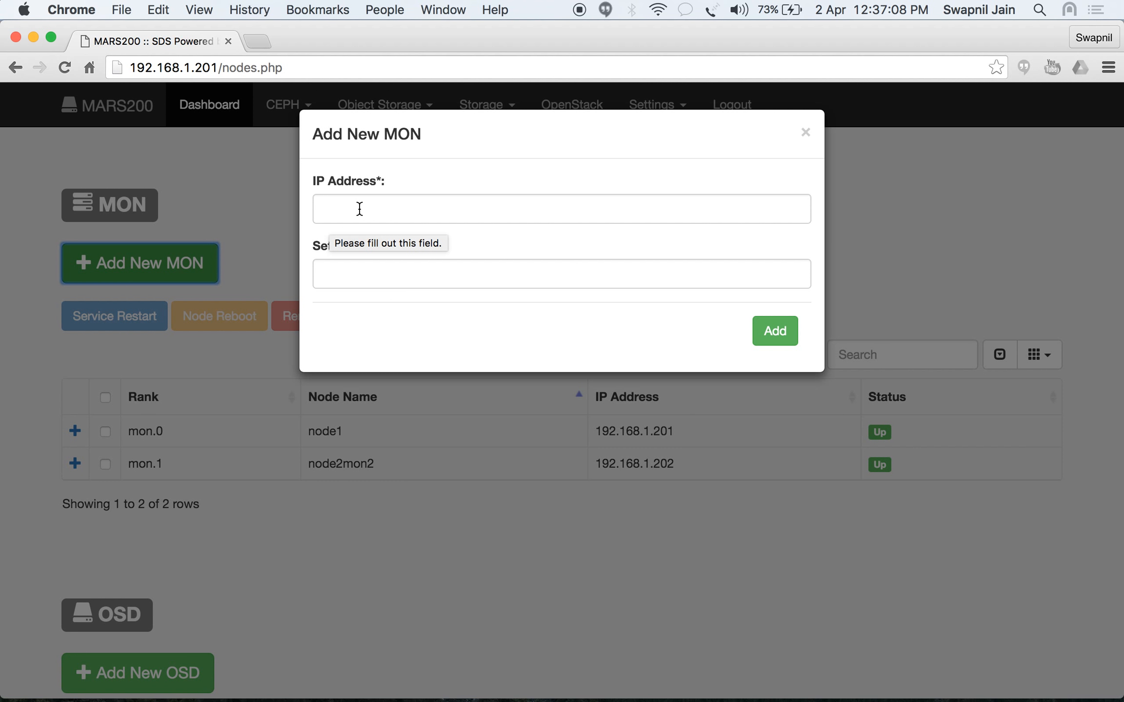
left_click(358, 209)
type("192.168.1.203")
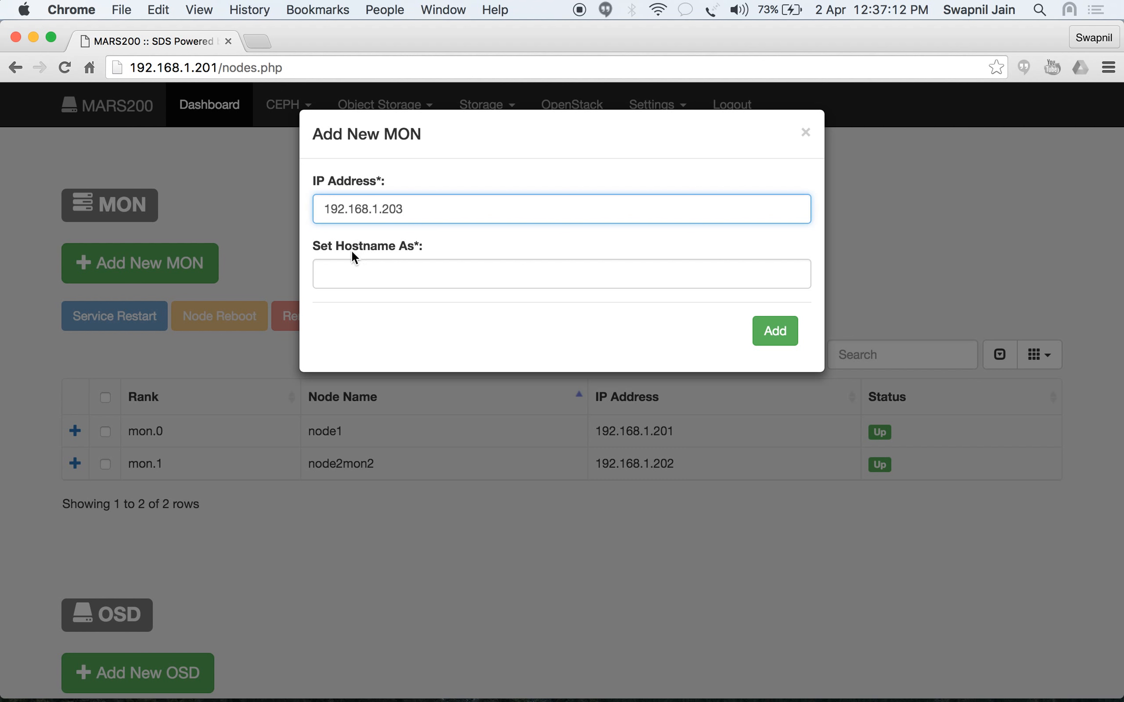
left_click(353, 276)
type("node3mon3")
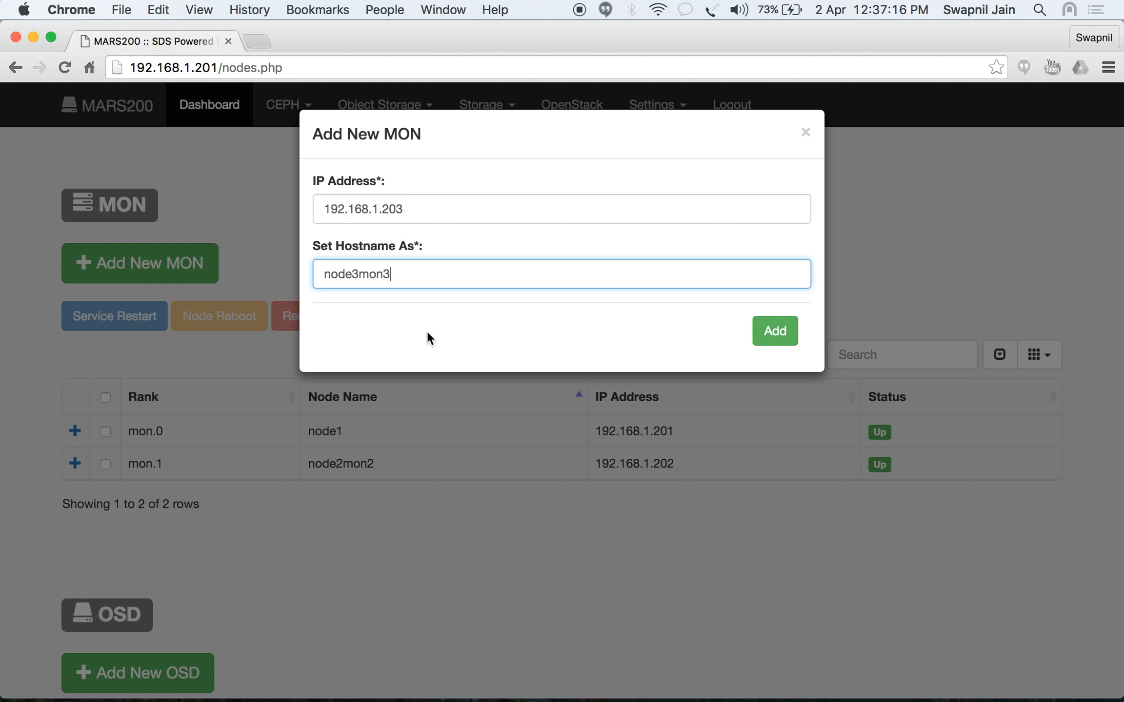
left_click(782, 337)
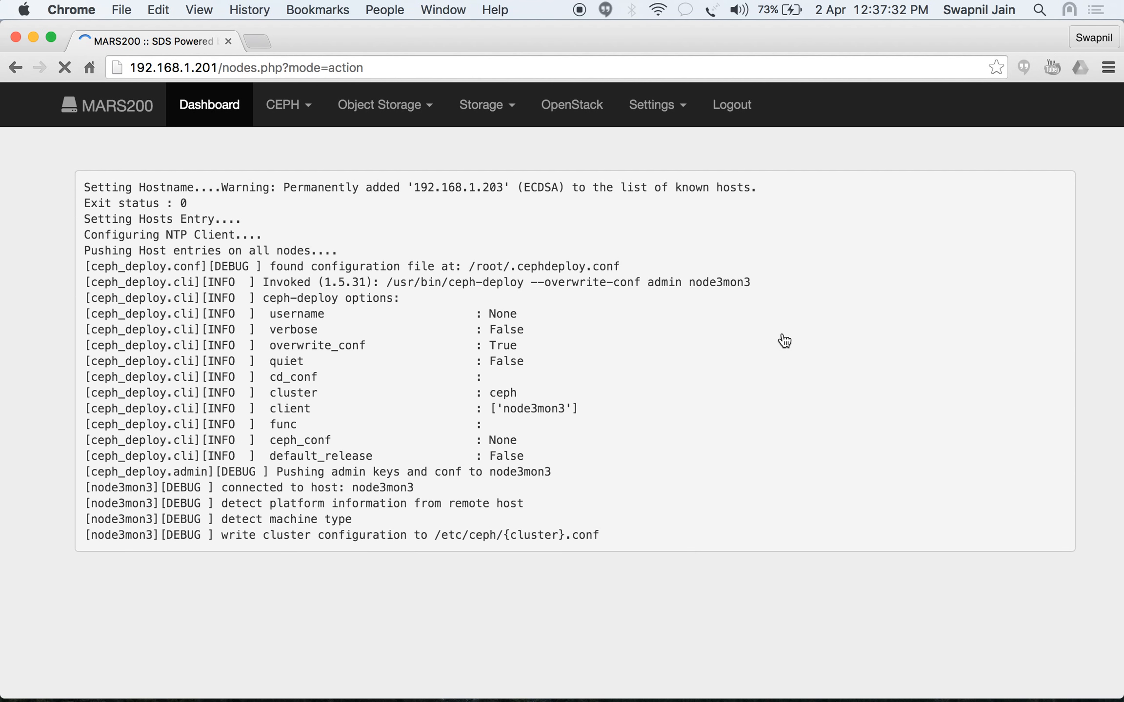
Review the deployment log for node3mon3 and reload the Ceph Nodes page to check the monitor list
triple_click(384, 490)
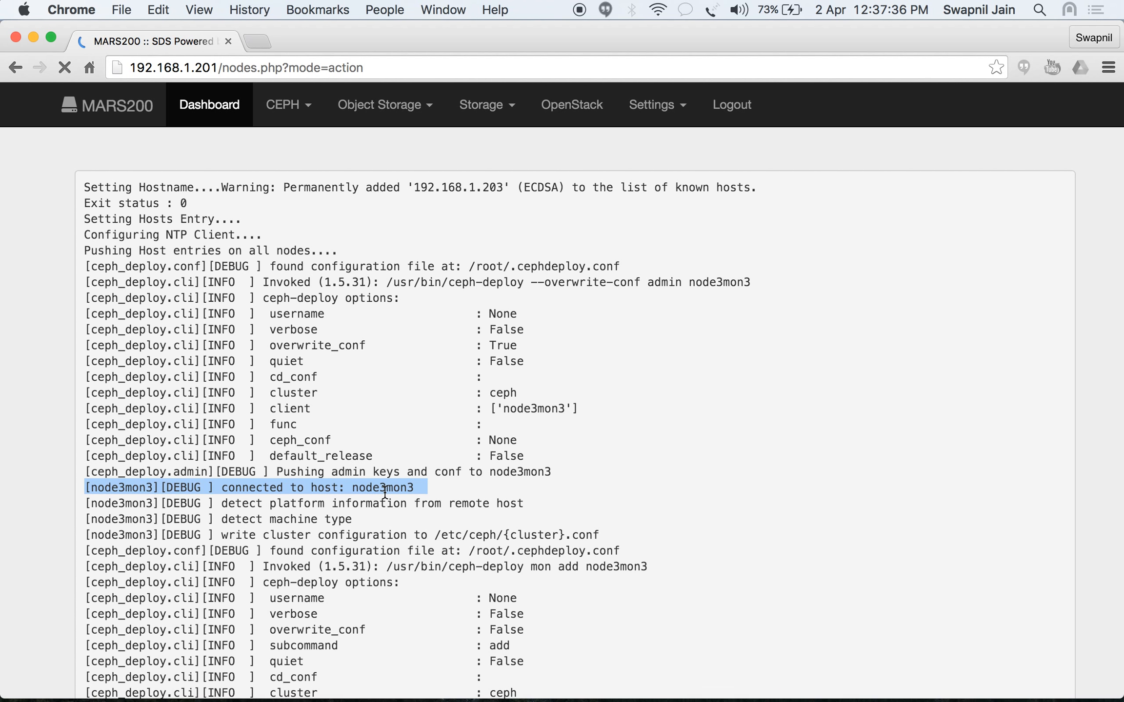
scroll(384, 492, "down", 10)
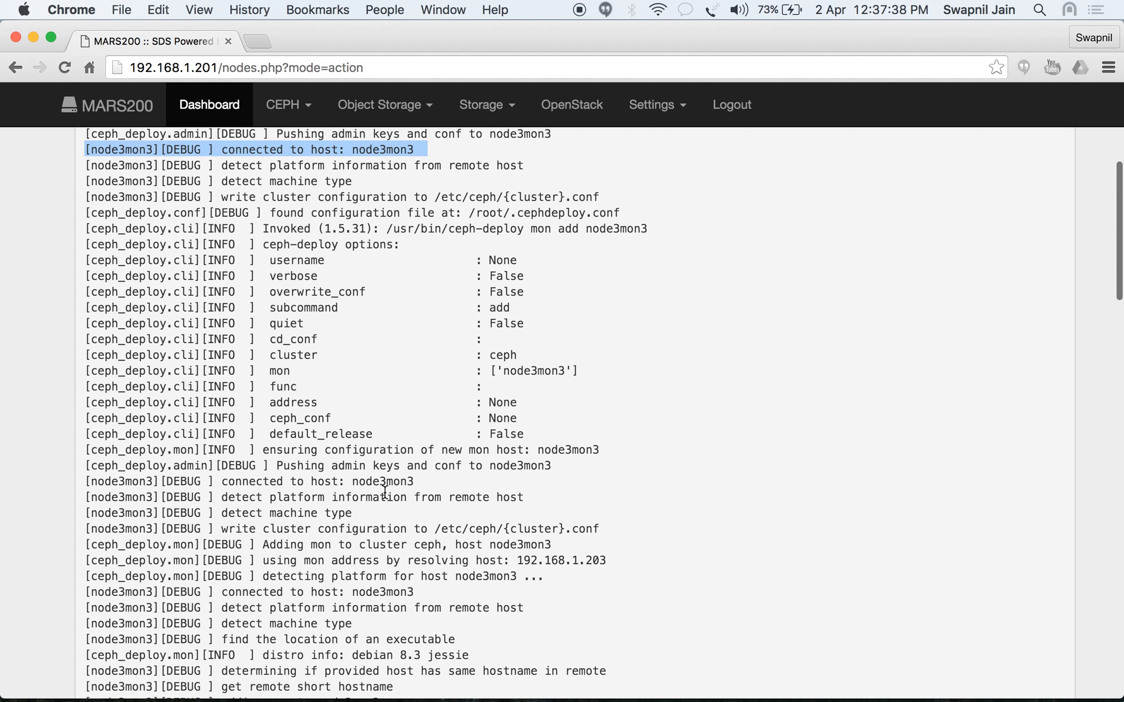
scroll(385, 492, "down", 10)
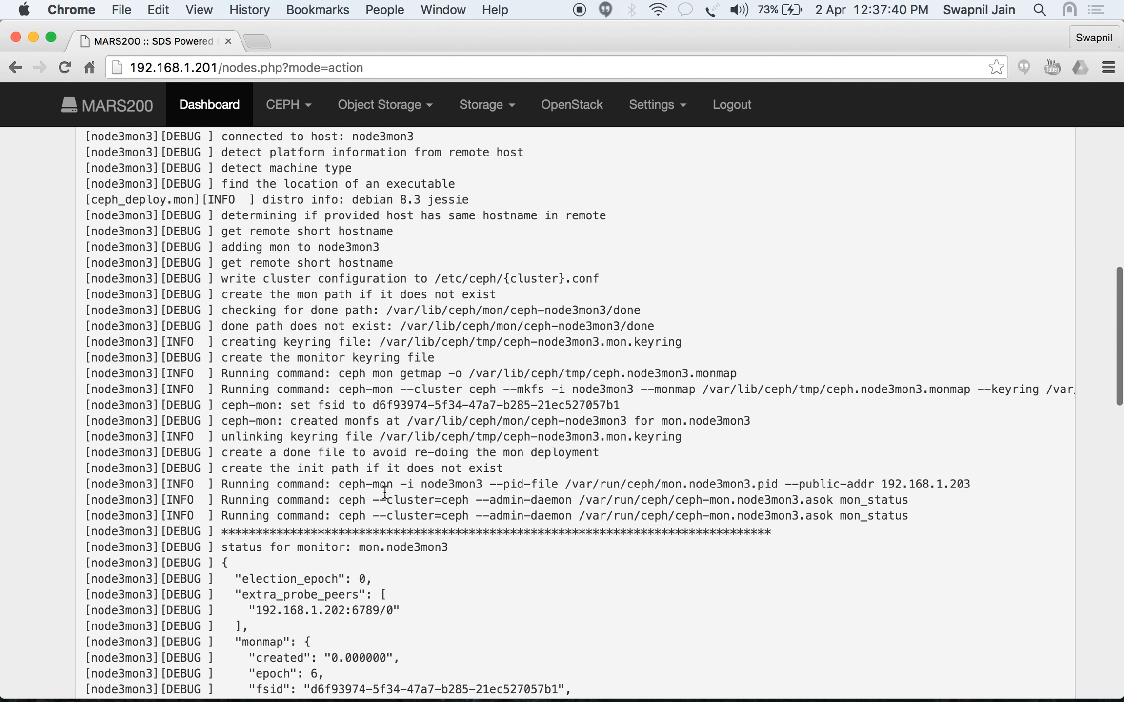
scroll(384, 492, "down", 10)
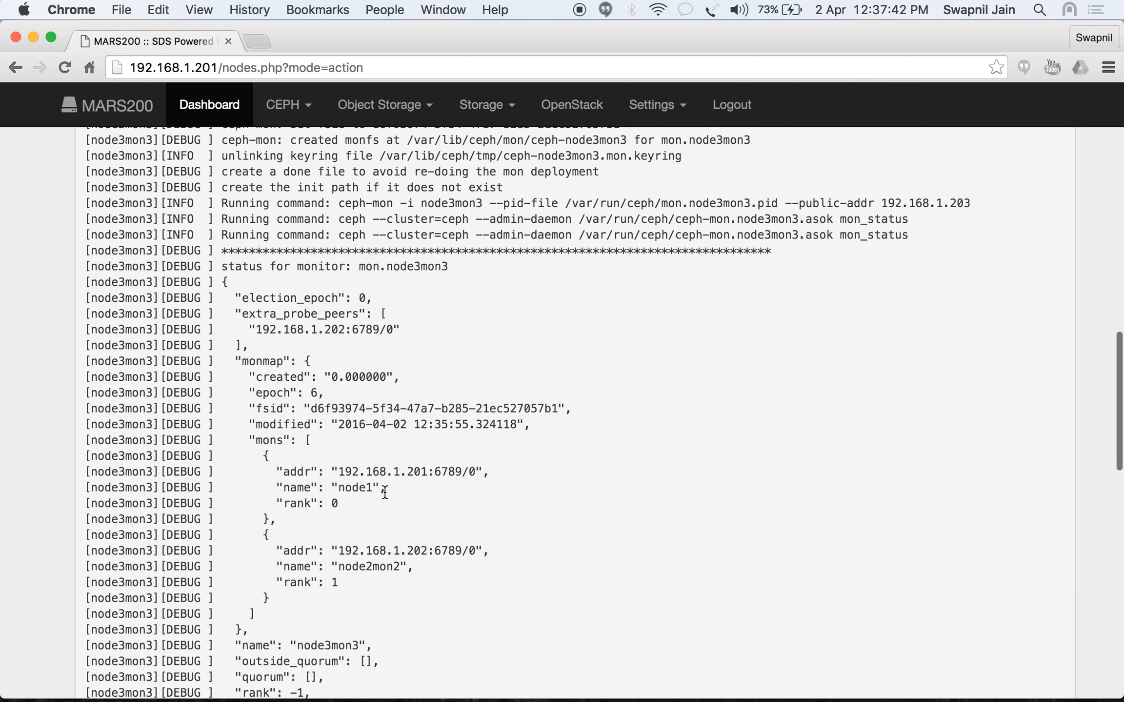
scroll(385, 492, "down", 4)
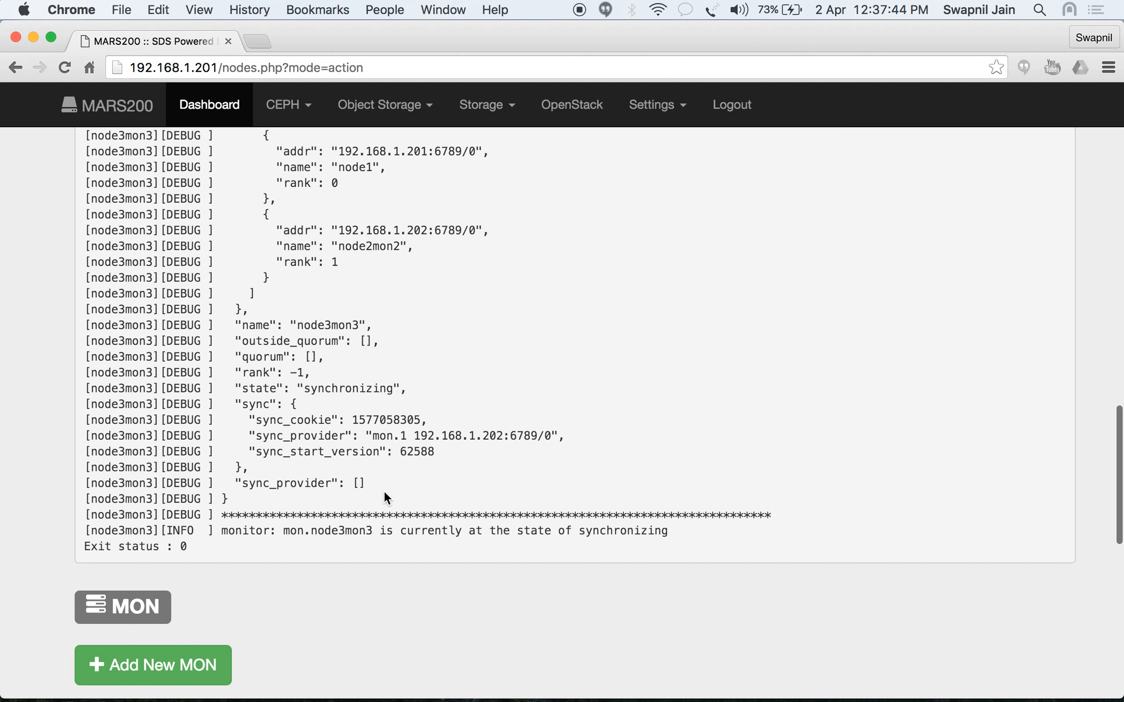
scroll(430, 513, "up", 20)
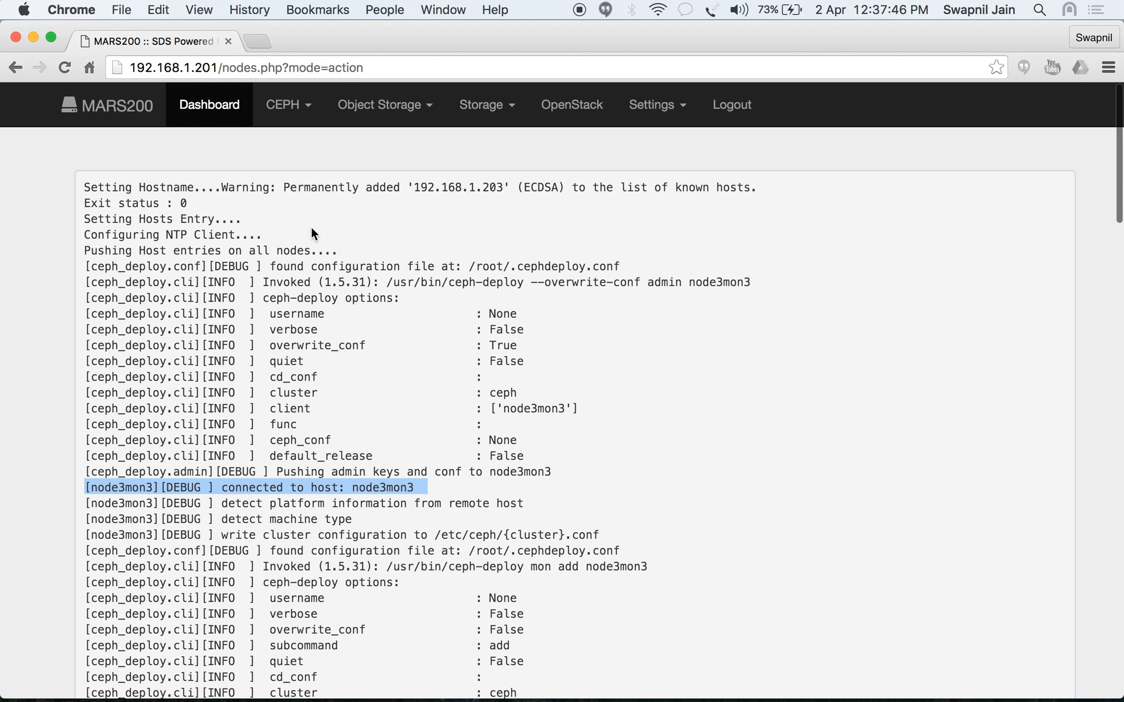
left_click(287, 116)
left_click(290, 142)
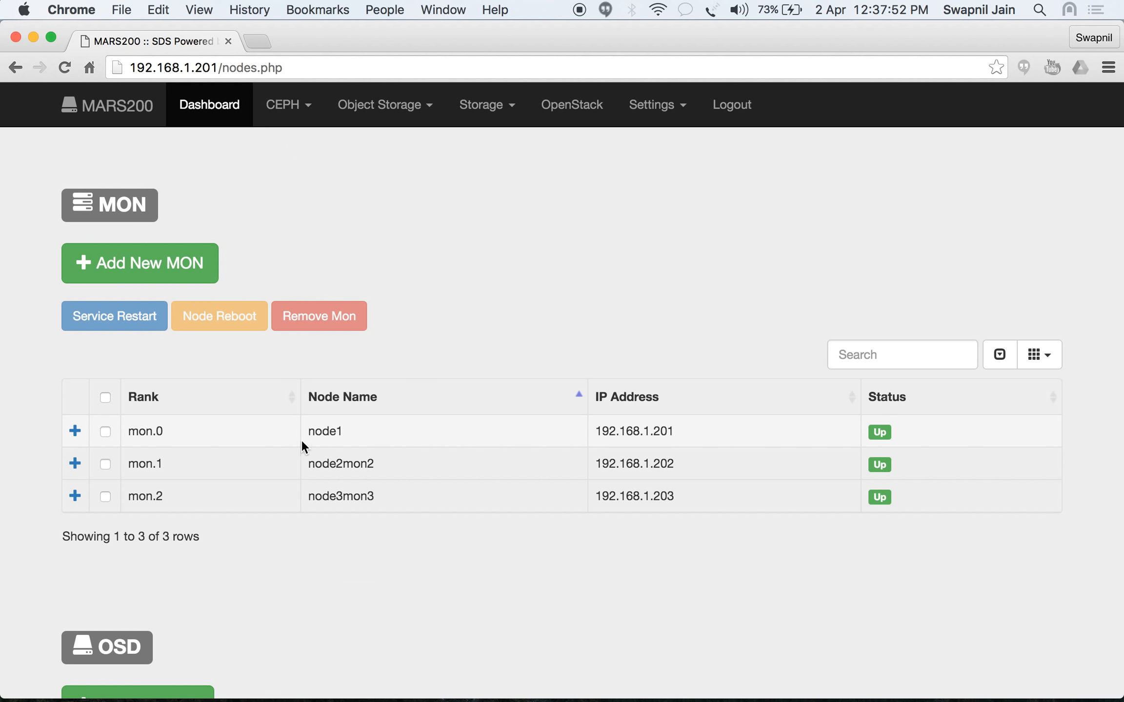
Examine the dashboard's overall cluster, monitor, OSD and placement group status sections
left_click(209, 113)
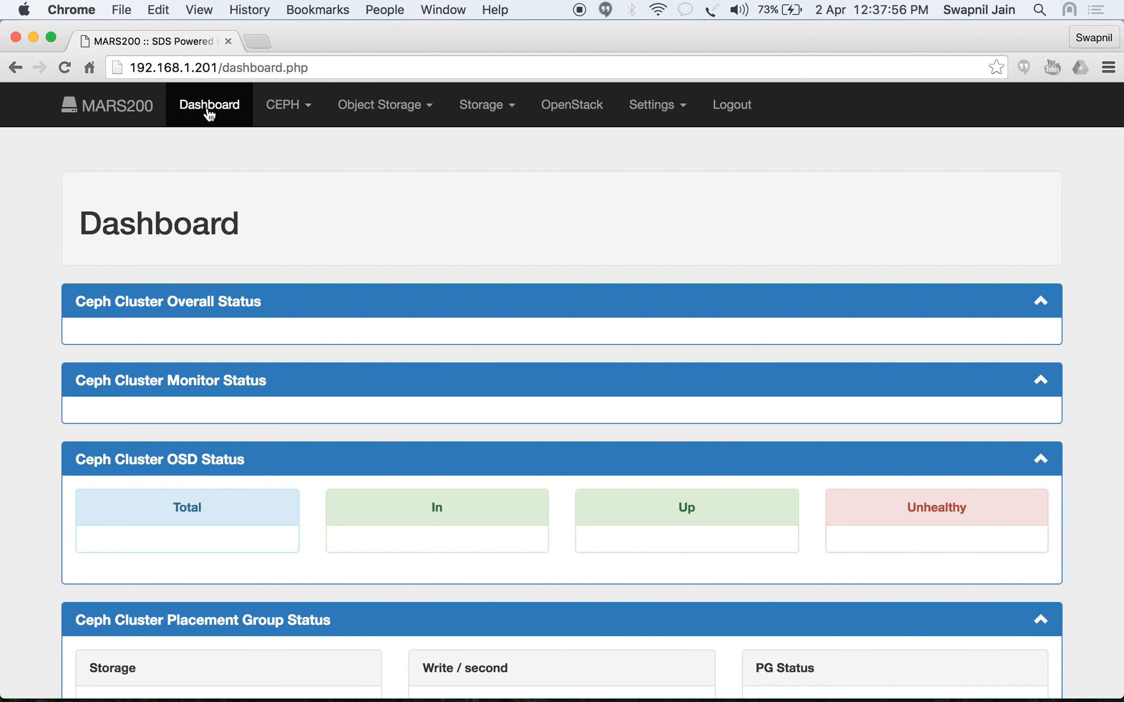
scroll(44, 378, "down", 2)
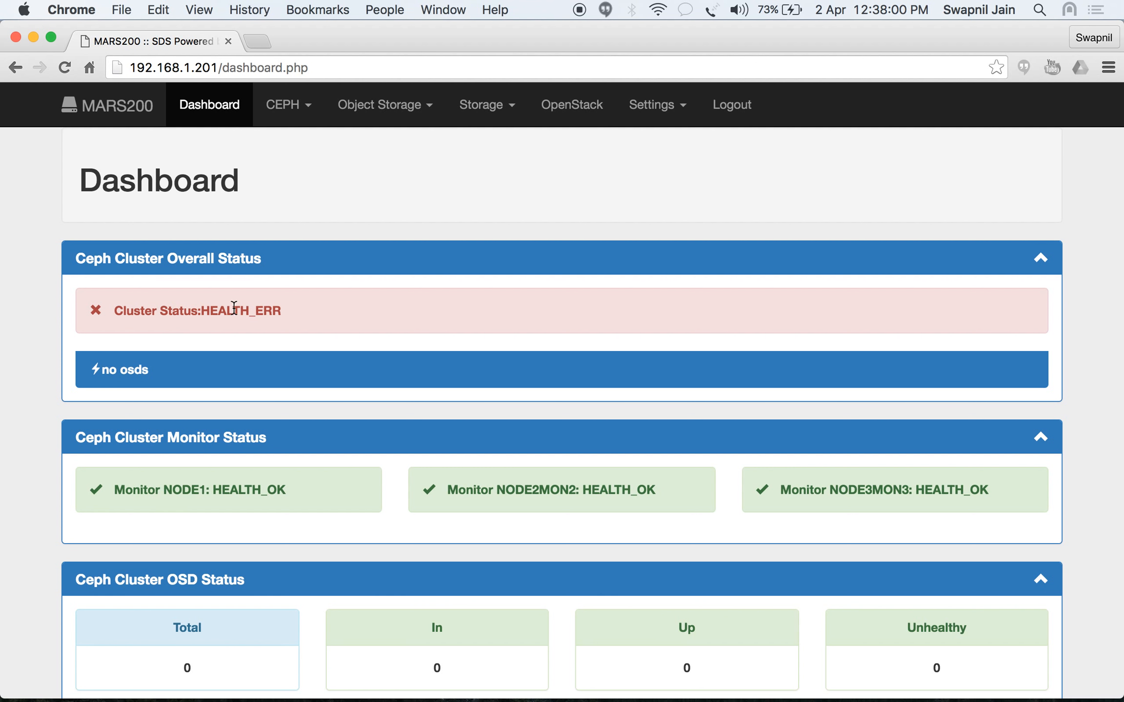
triple_click(119, 370)
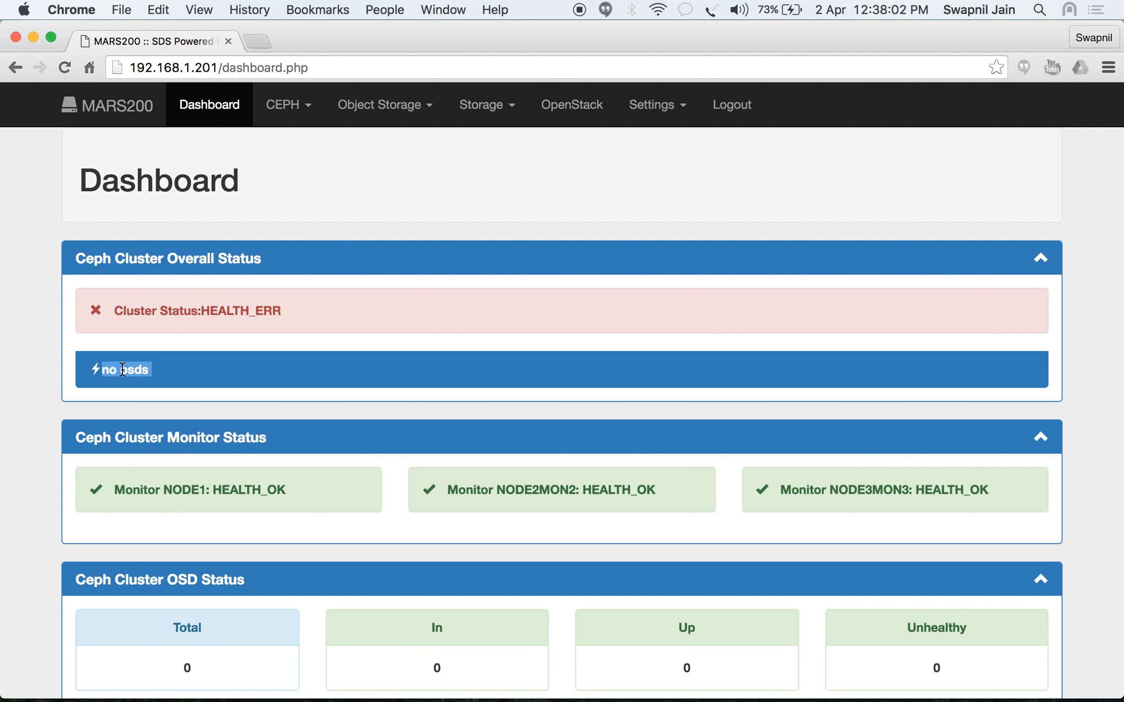
left_click(60, 385)
scroll(30, 413, "down", 3)
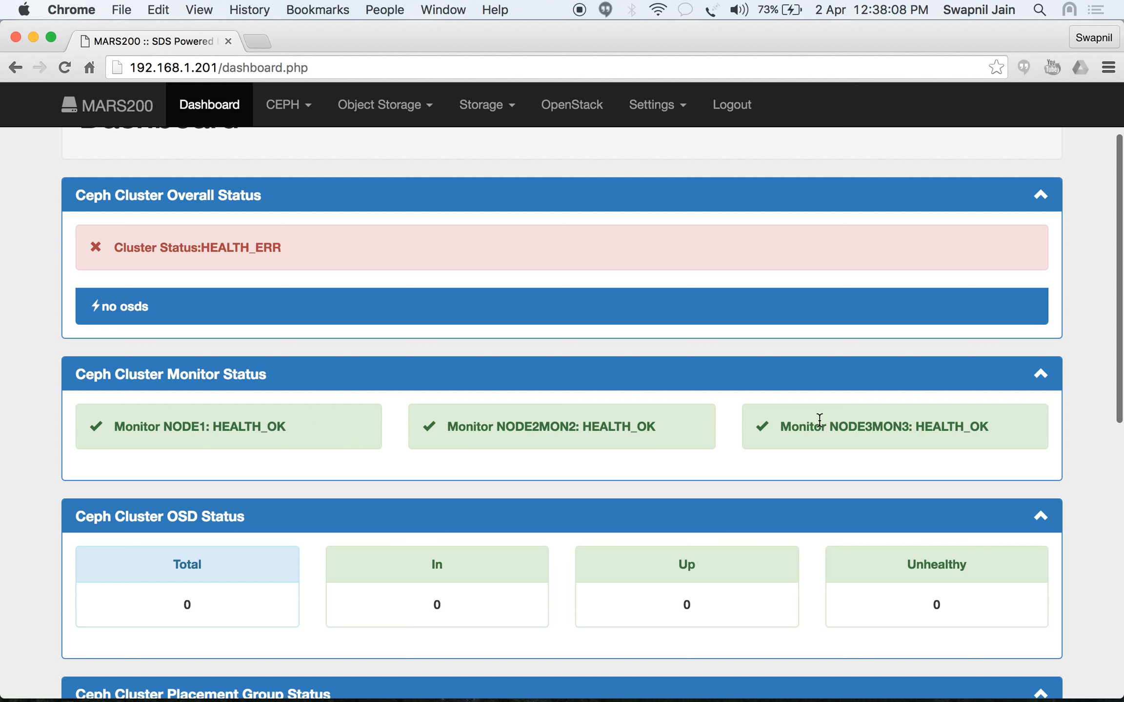
scroll(815, 420, "down", 5)
scroll(814, 420, "down", 10)
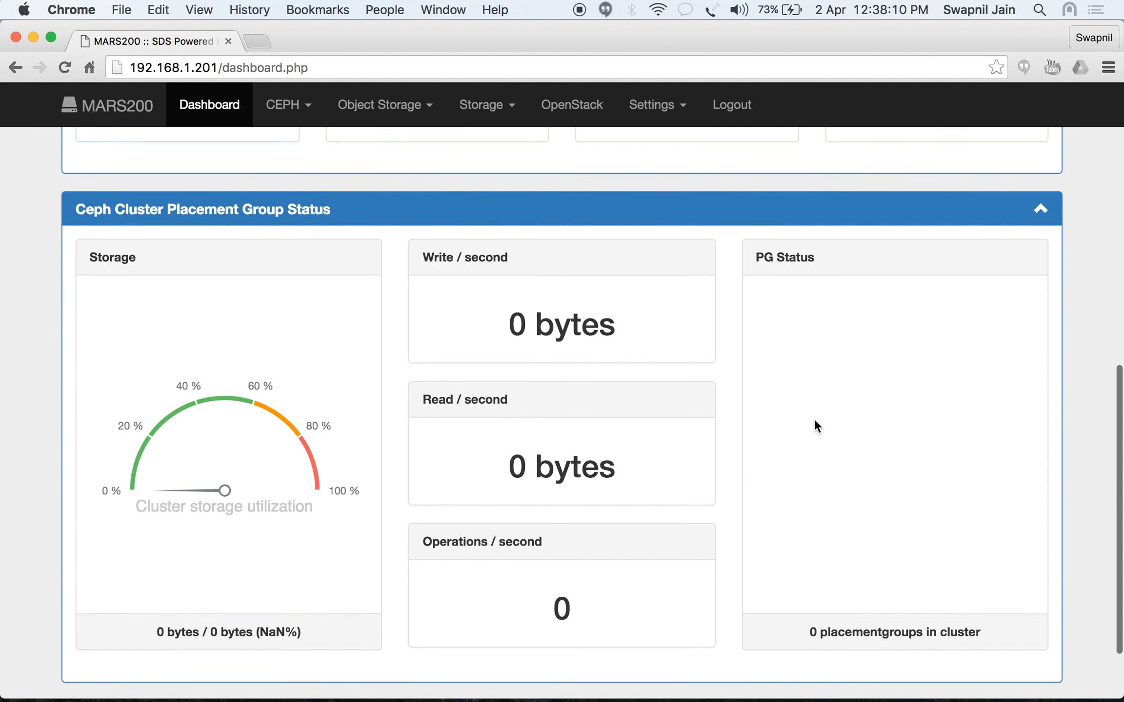
scroll(815, 419, "up", 20)
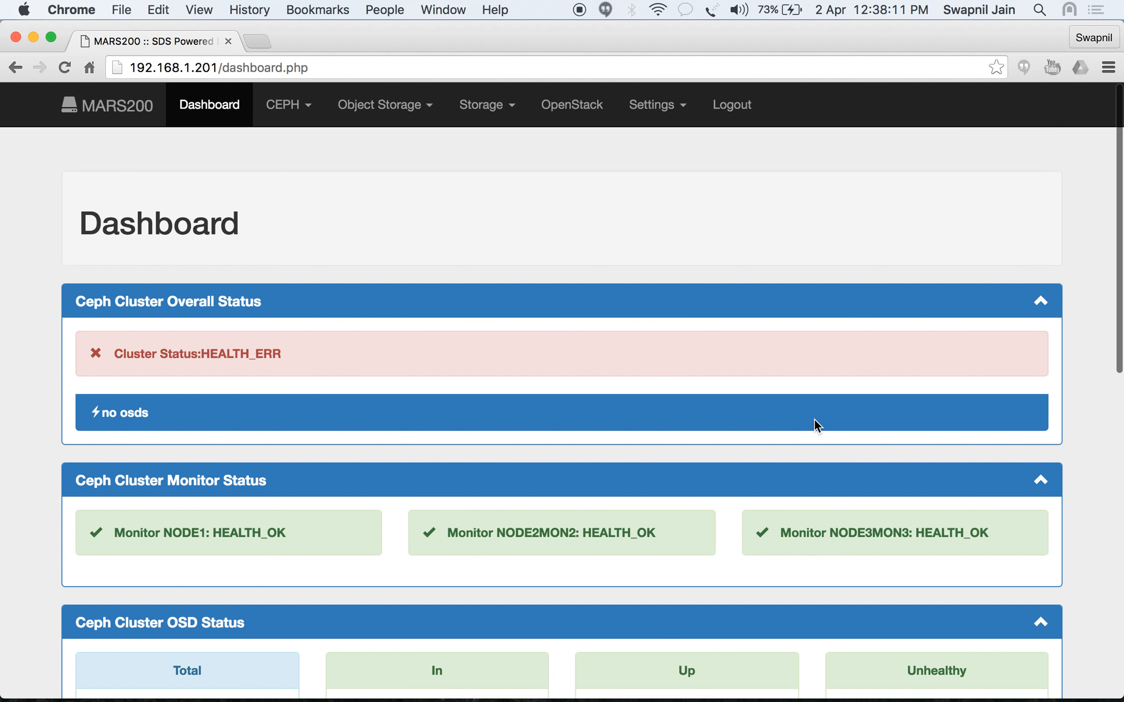
From the Ceph Nodes page, start a new OSD entry with IP address 192.168.1.204 and hostname node4osd1
left_click(292, 104)
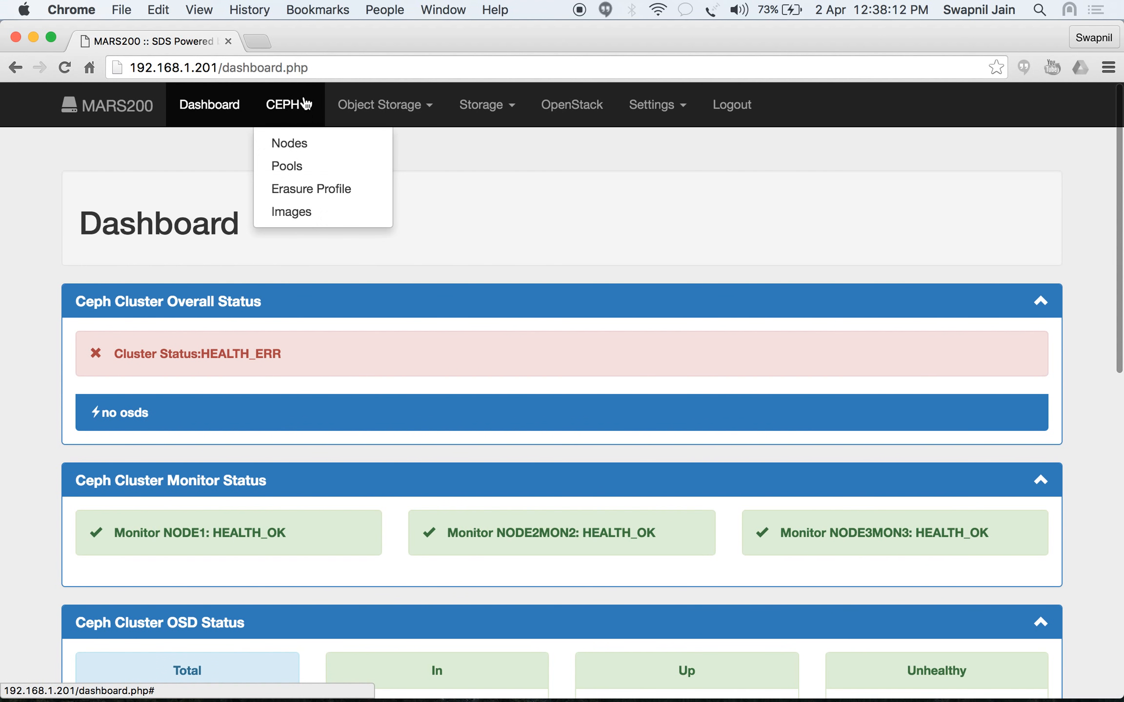
left_click(303, 154)
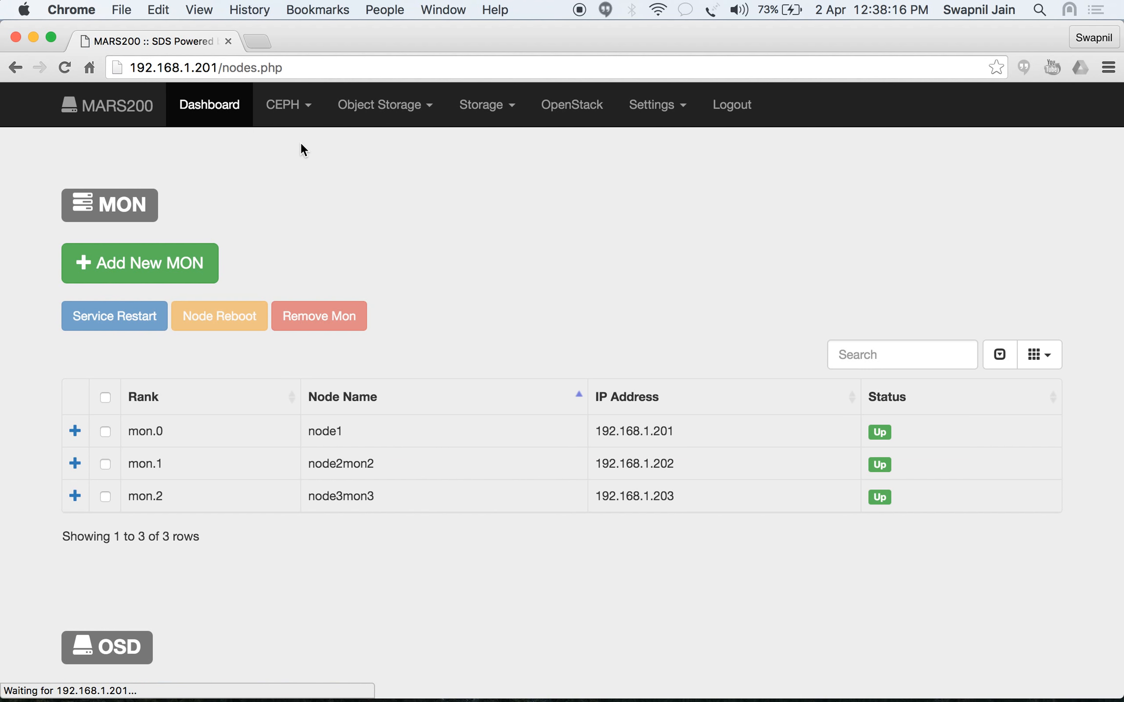
scroll(33, 469, "down", 6)
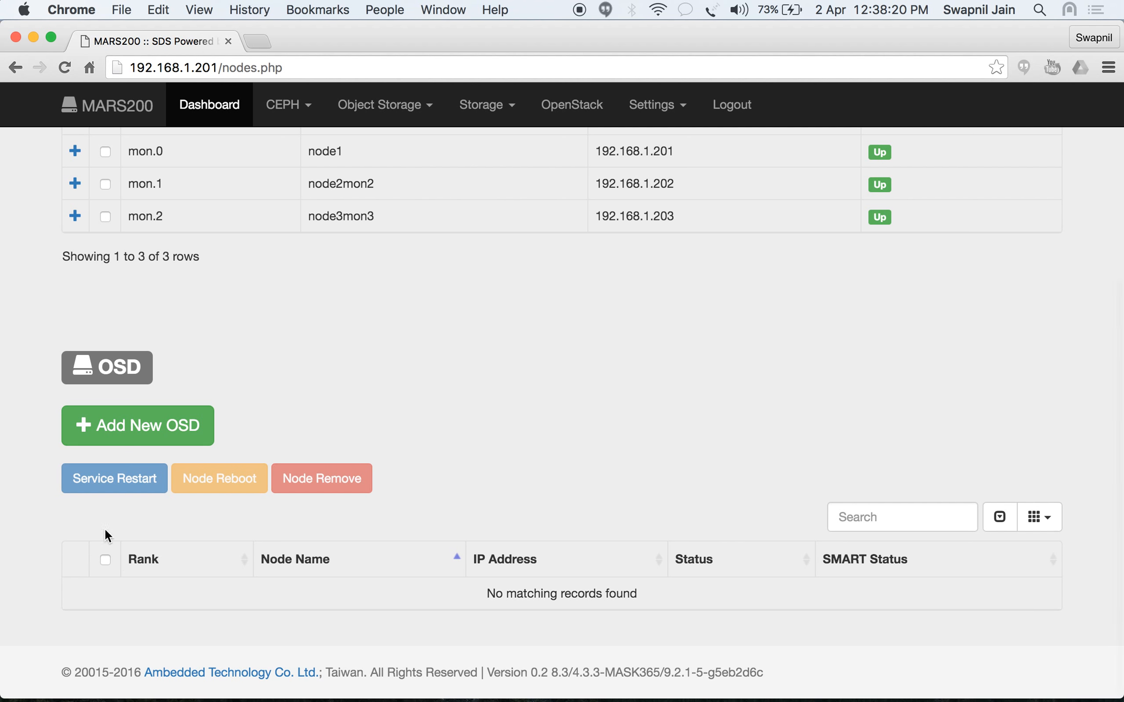
left_click(137, 415)
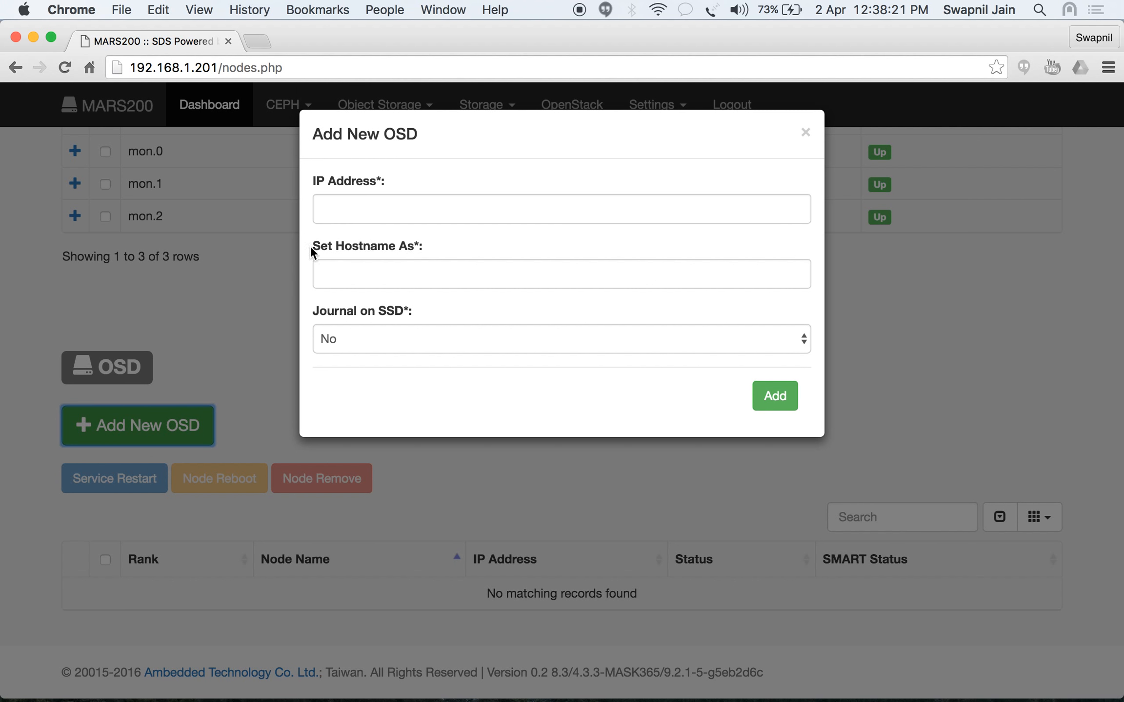
left_click(379, 213)
type("192.168.1.204")
key("Return")
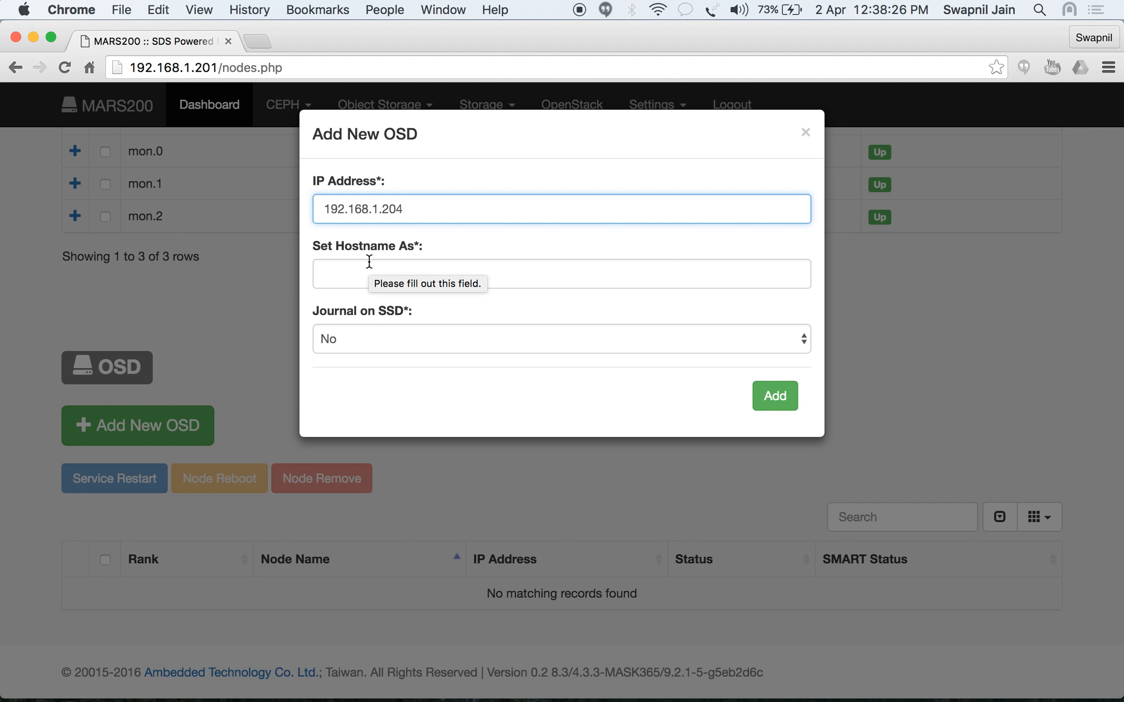
type("node4")
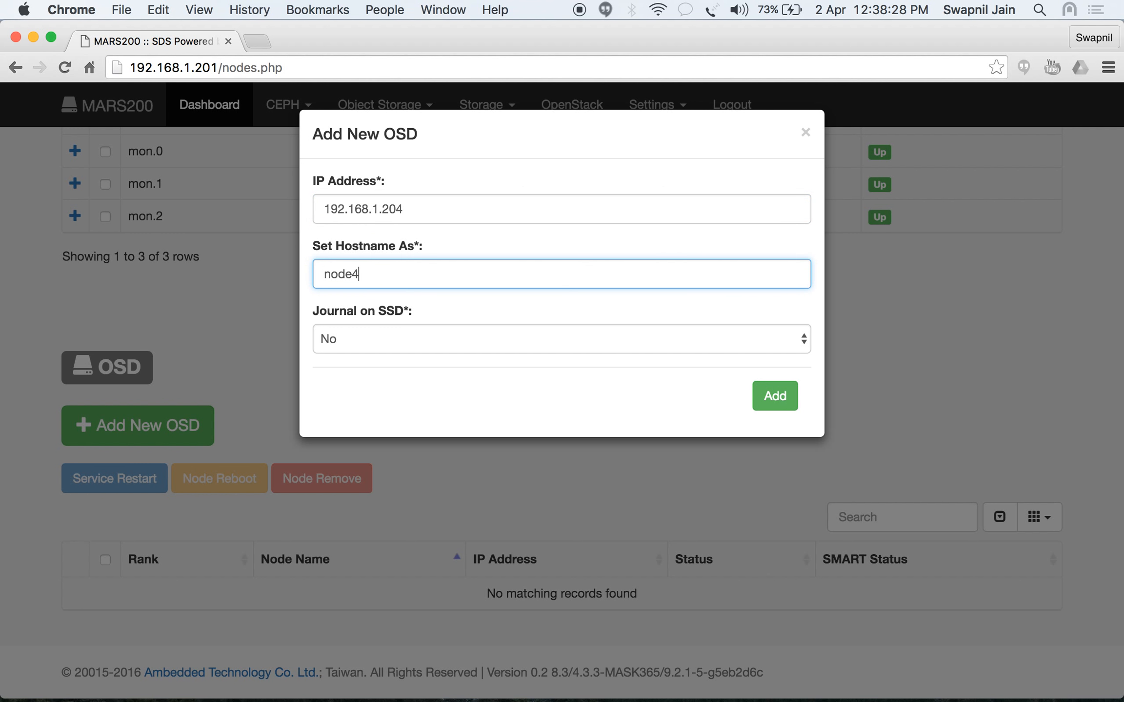
type("osd1")
Set Journal on SSD to Yes for the node4osd1 entry and add the OSD to the cluster
left_click(347, 340)
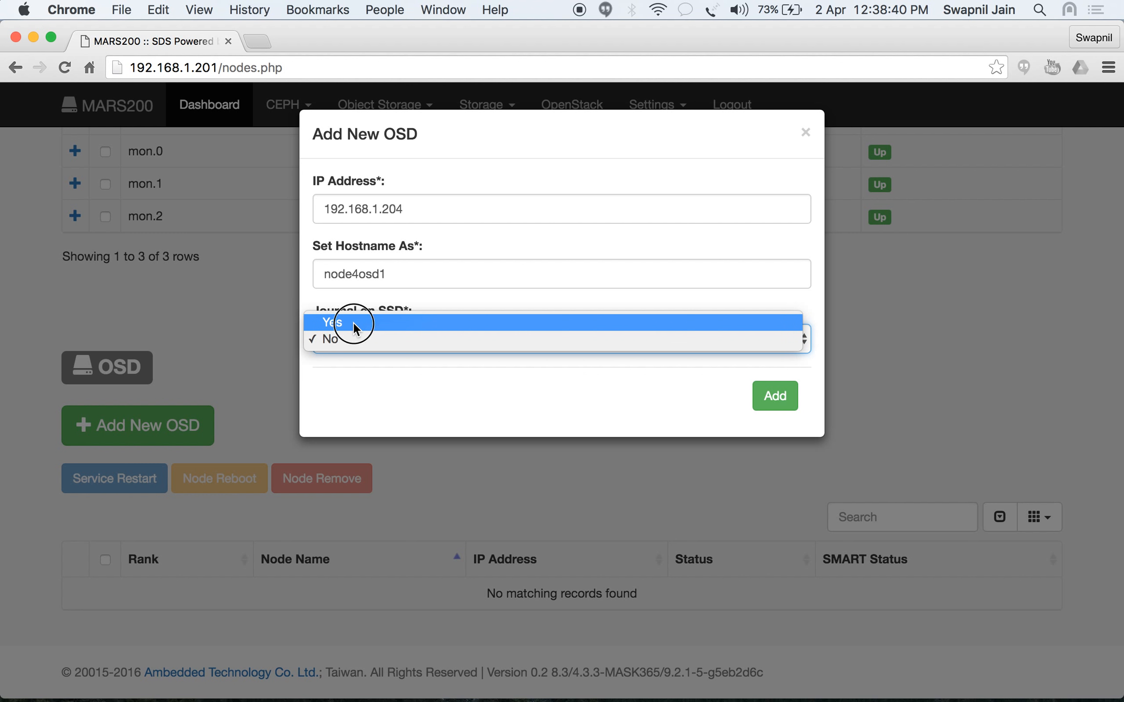
left_click(354, 322)
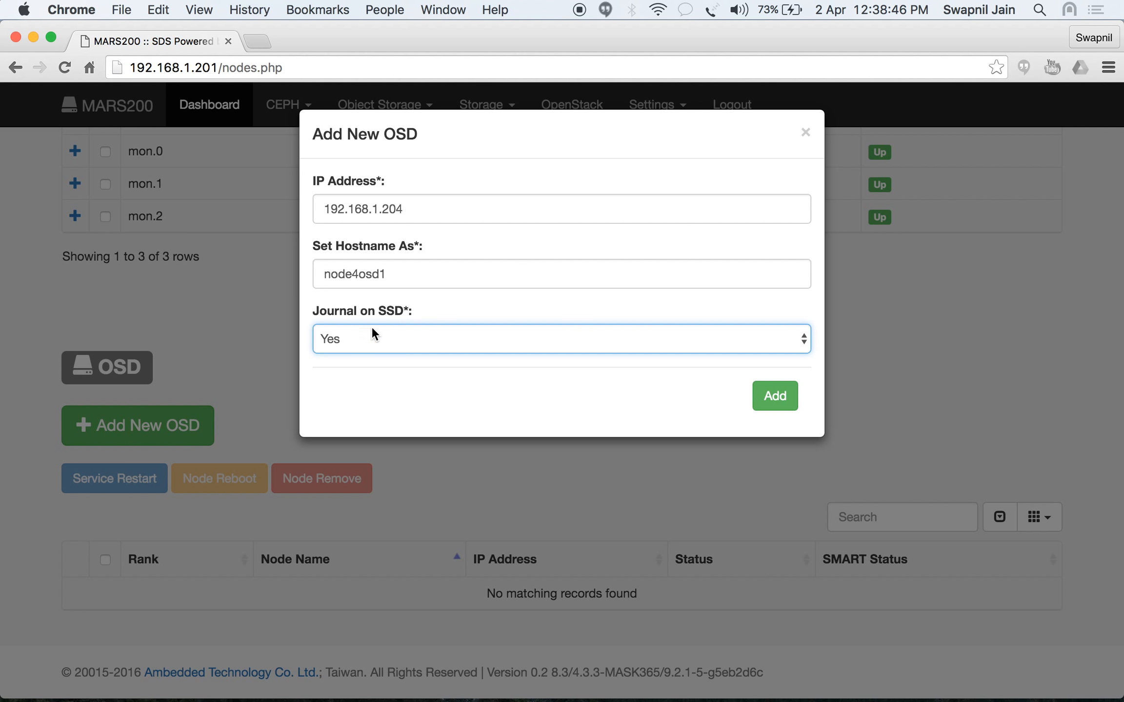
left_click(775, 396)
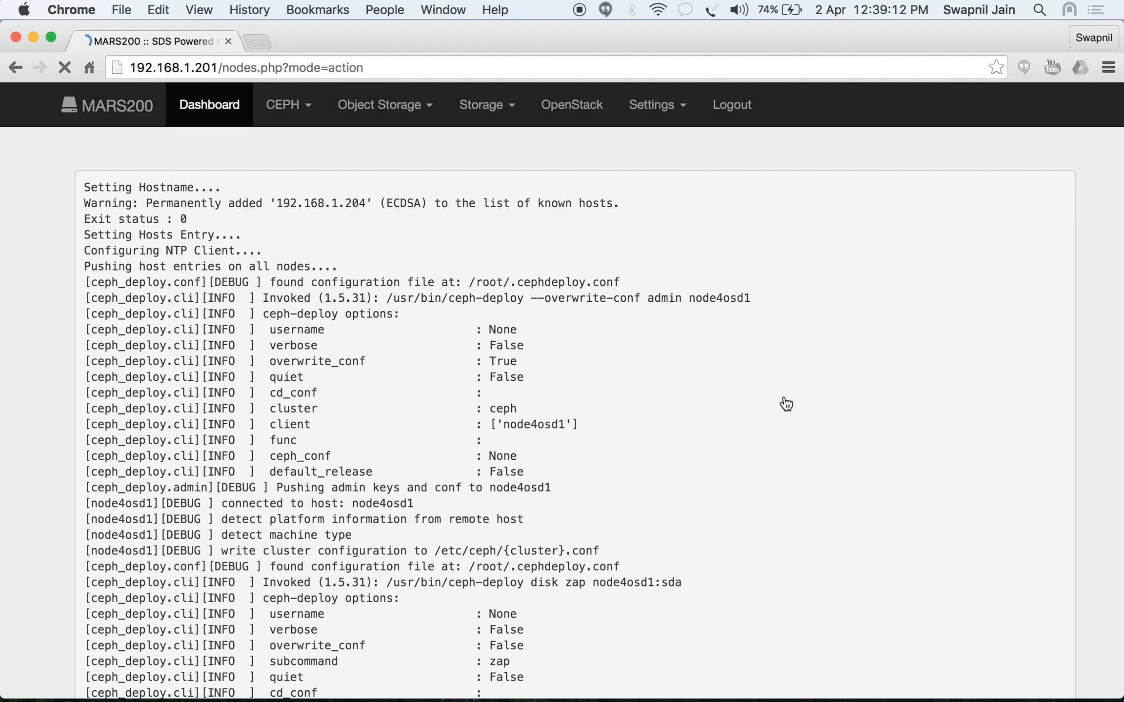
Review the deployment log for node4osd1 down to its exit status, and check the OSD list's status and SMART status
scroll(785, 404, "down", 5)
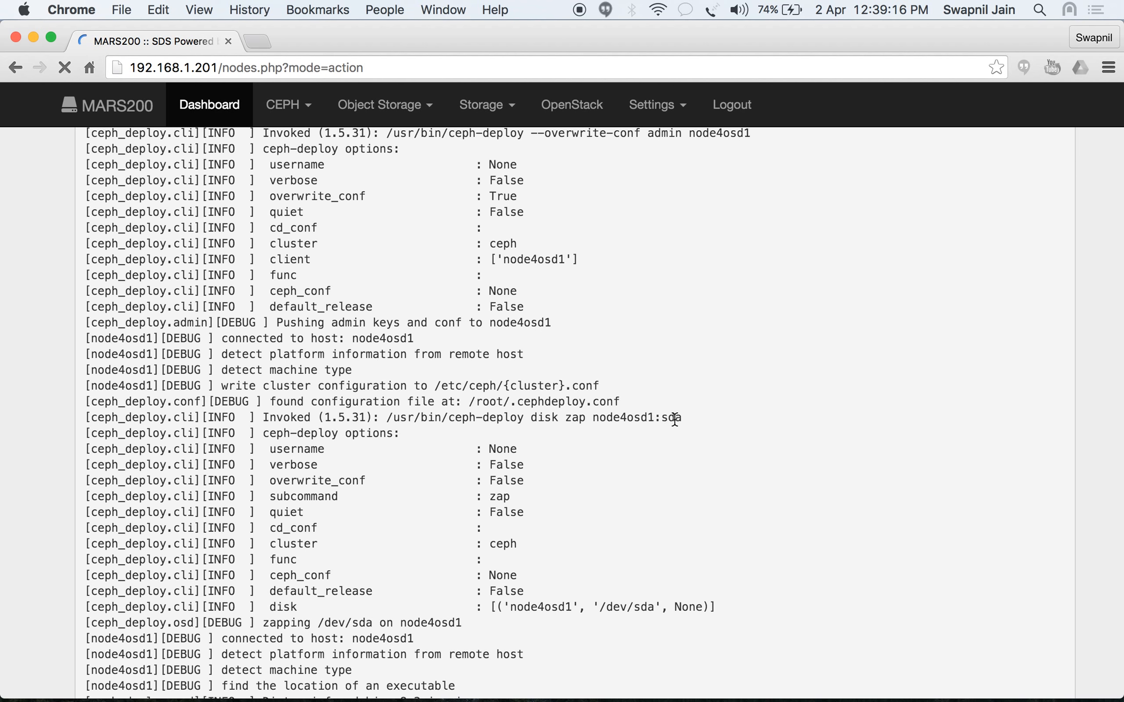
scroll(675, 419, "down", 10)
scroll(675, 419, "down", 11)
scroll(674, 420, "down", 3)
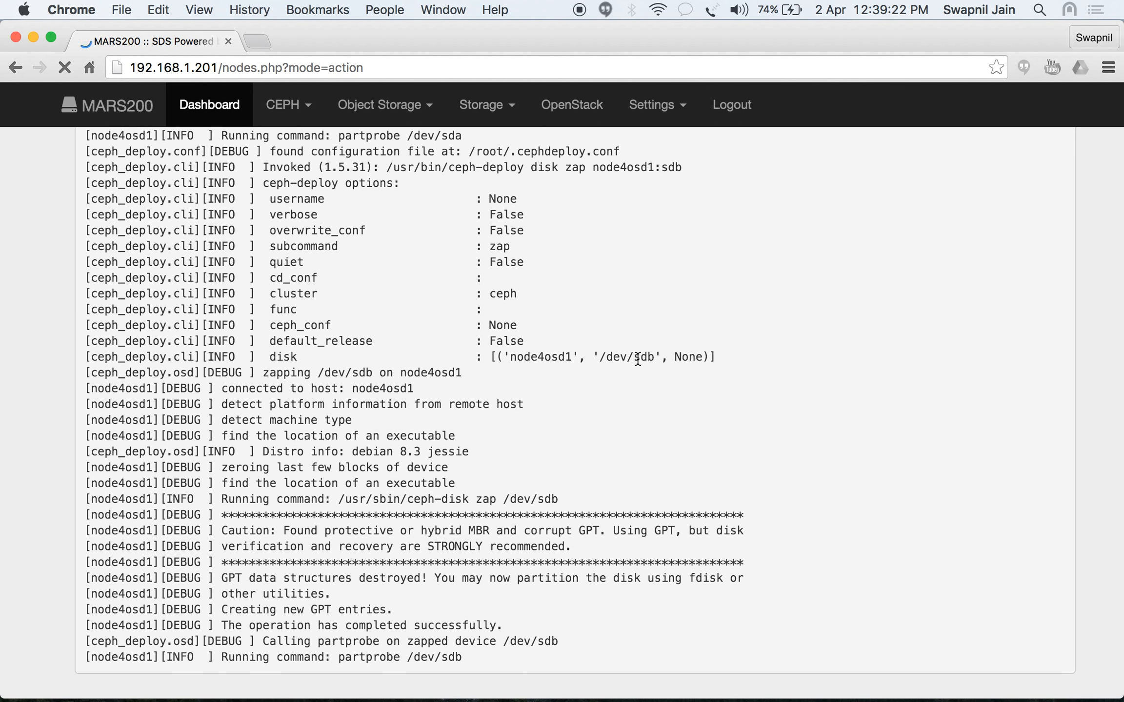
scroll(639, 358, "up", 6)
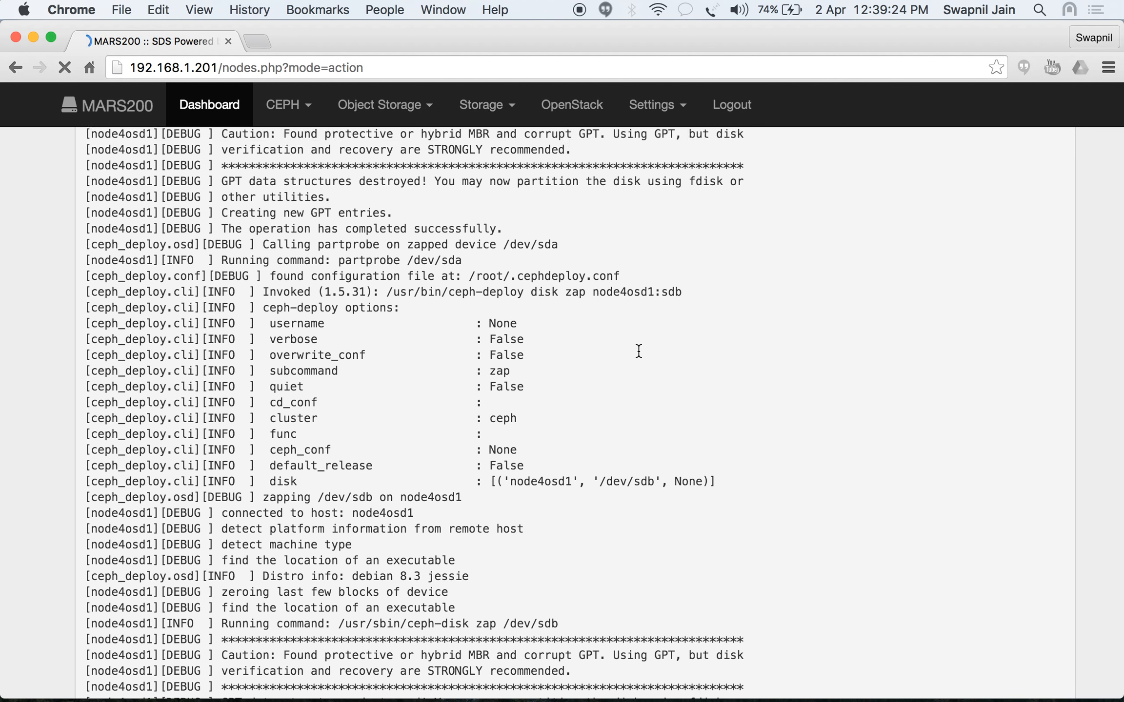
scroll(638, 352, "up", 4)
scroll(638, 352, "down", 8)
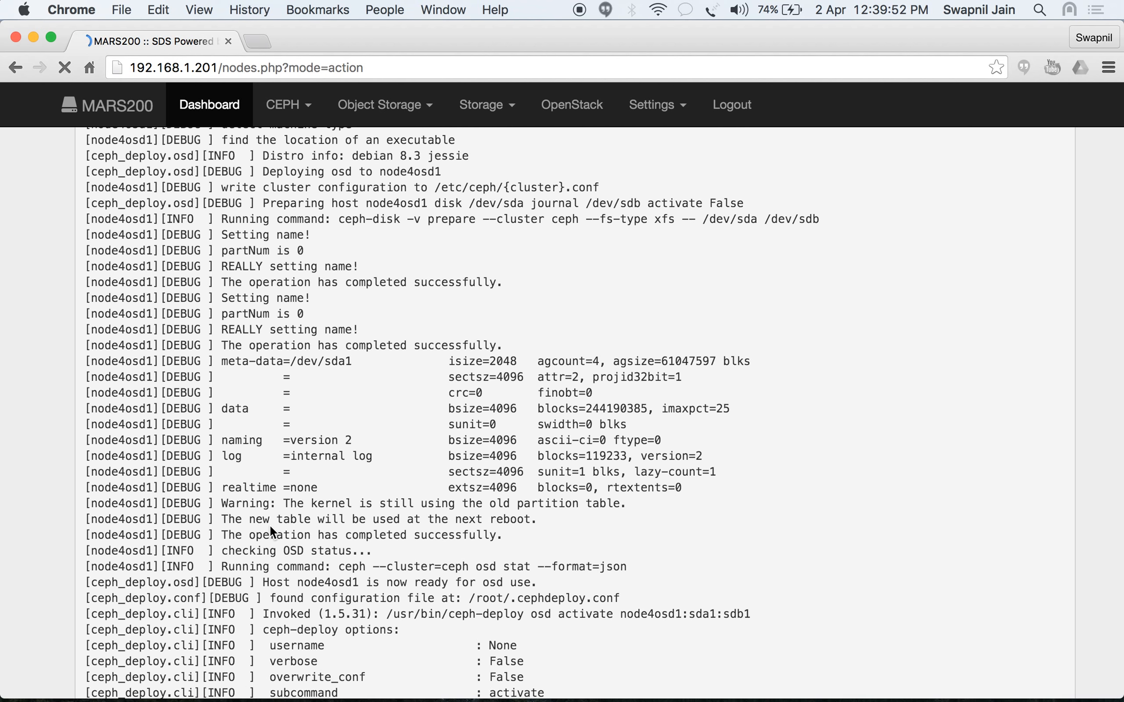
scroll(270, 527, "down", 3)
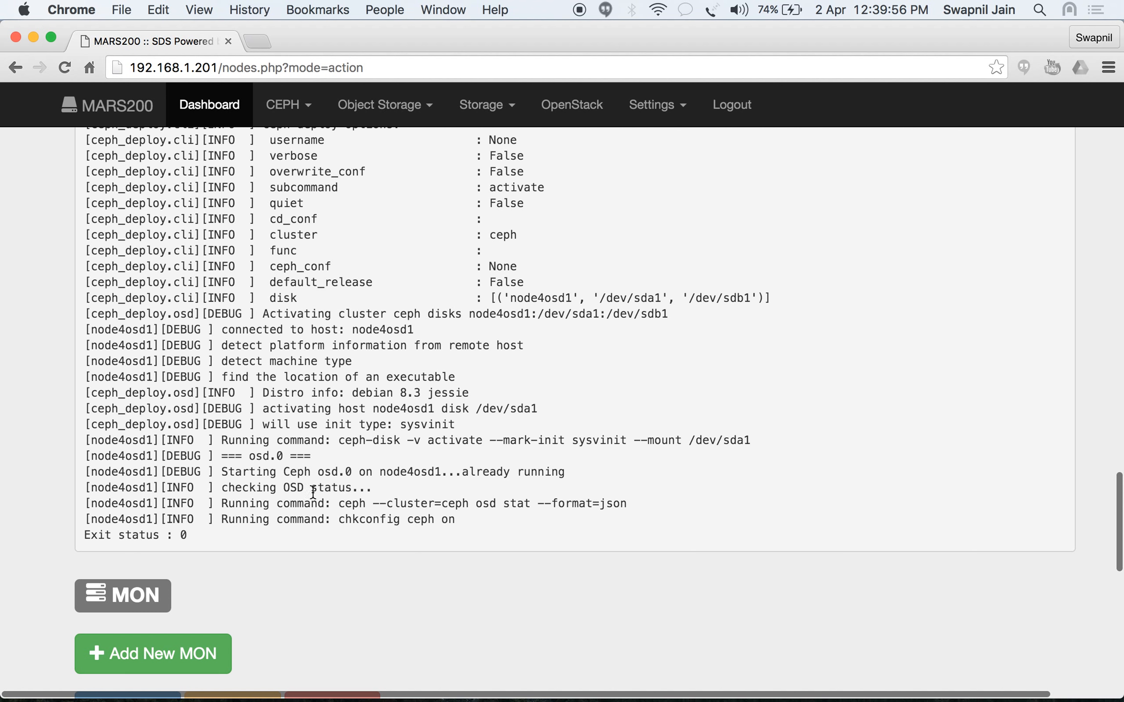
scroll(307, 455, "down", 6)
scroll(307, 456, "down", 7)
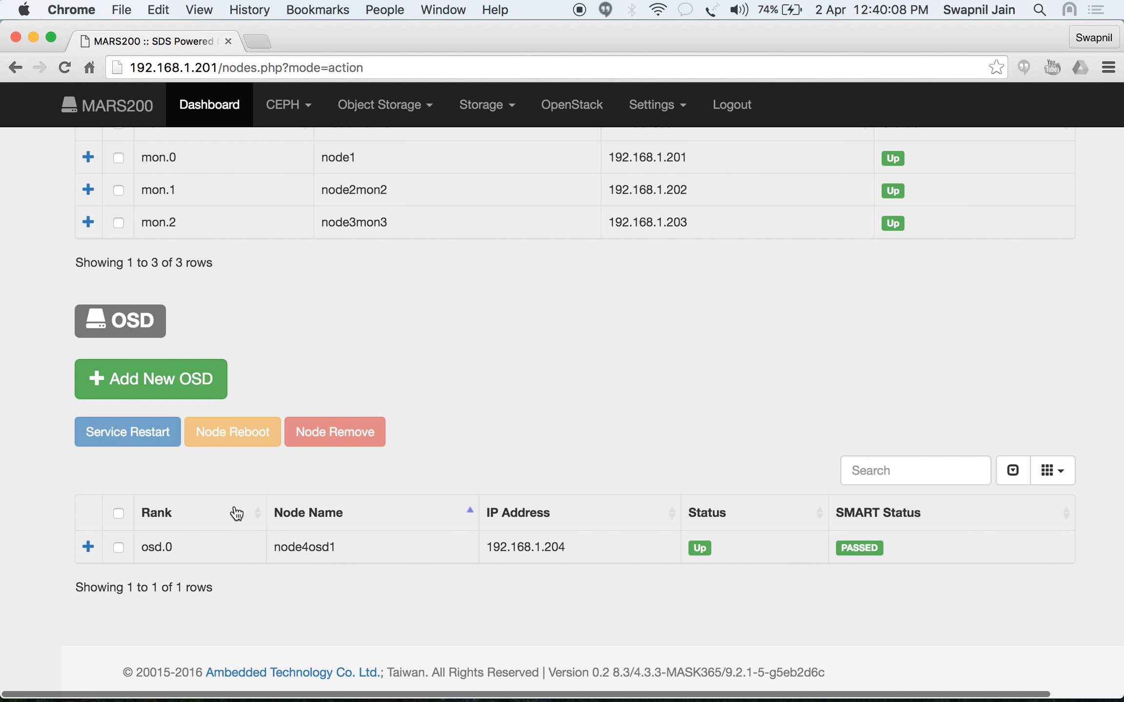
Reopen the Ceph Nodes page and examine its monitor and OSD lists
scroll(508, 404, "up", 1)
scroll(508, 397, "up", 15)
left_click(289, 105)
left_click(306, 139)
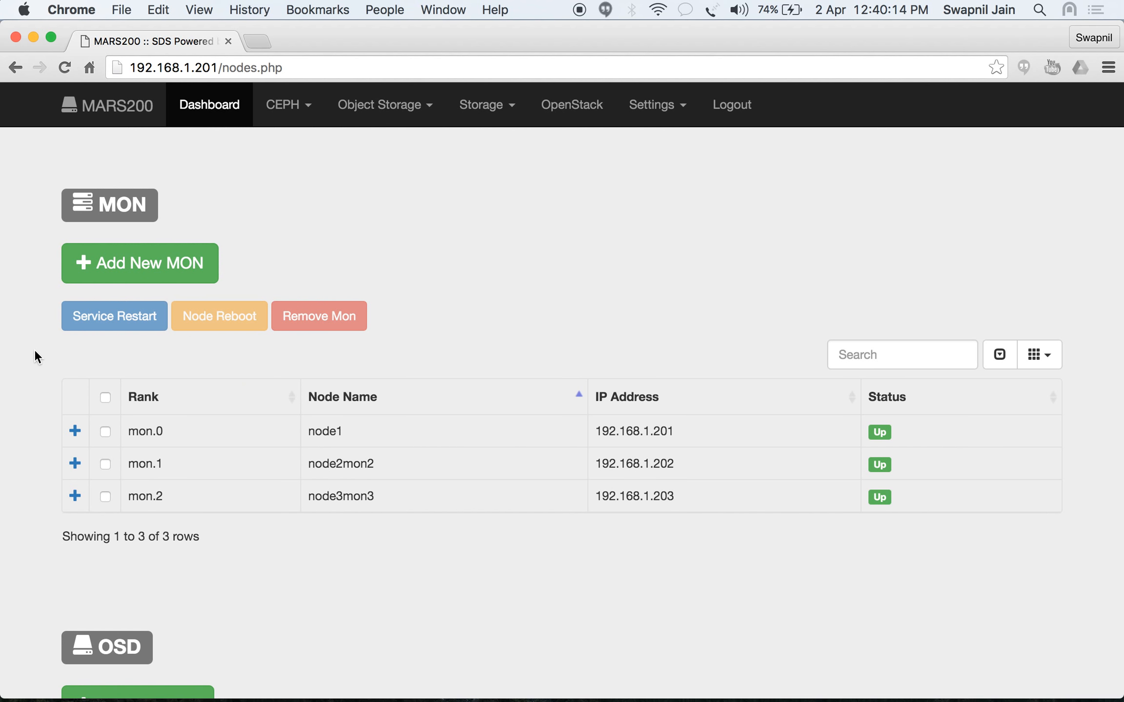
scroll(34, 349, "down", 3)
scroll(34, 349, "down", 10)
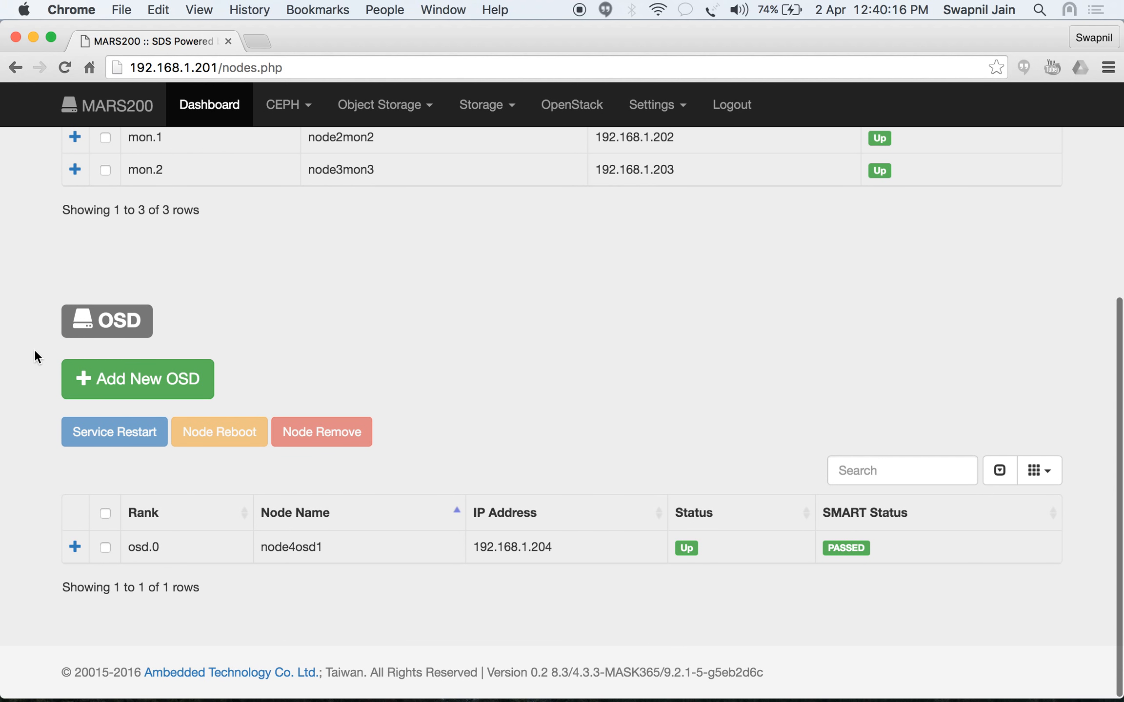
Add a new OSD with IP address 192.168.1.205, hostname node5osd2 and Journal on SSD set to Yes
left_click(113, 384)
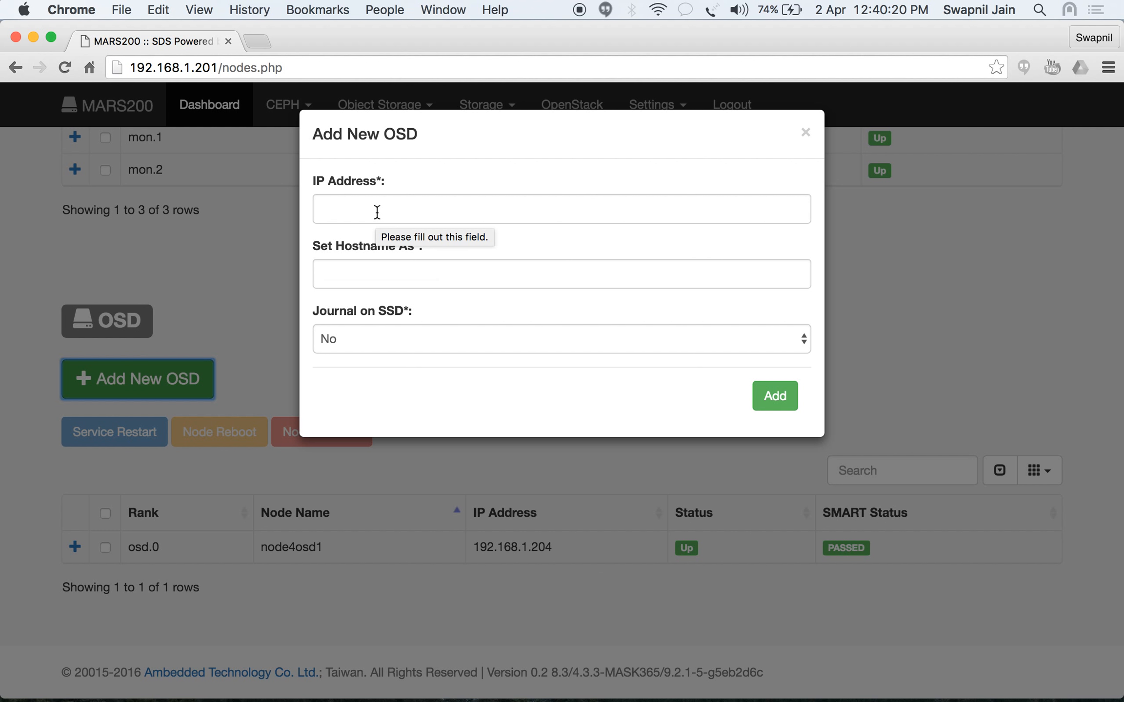
left_click(377, 211)
type("192")
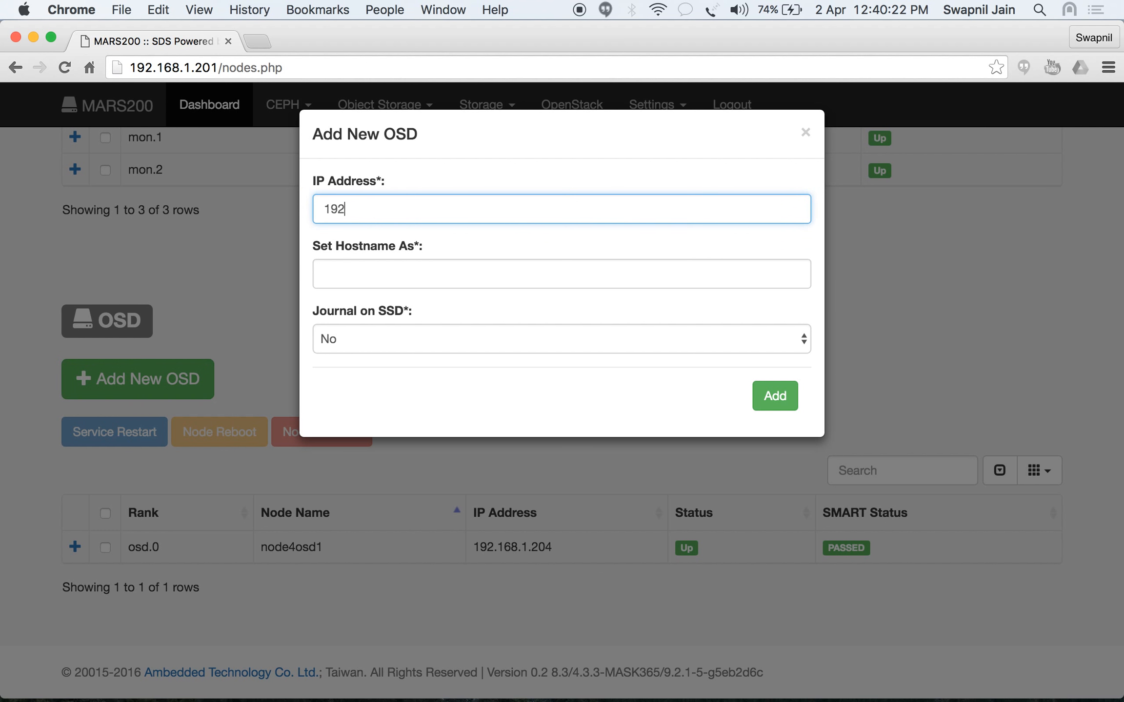
type(".168.1.205")
left_click(369, 272)
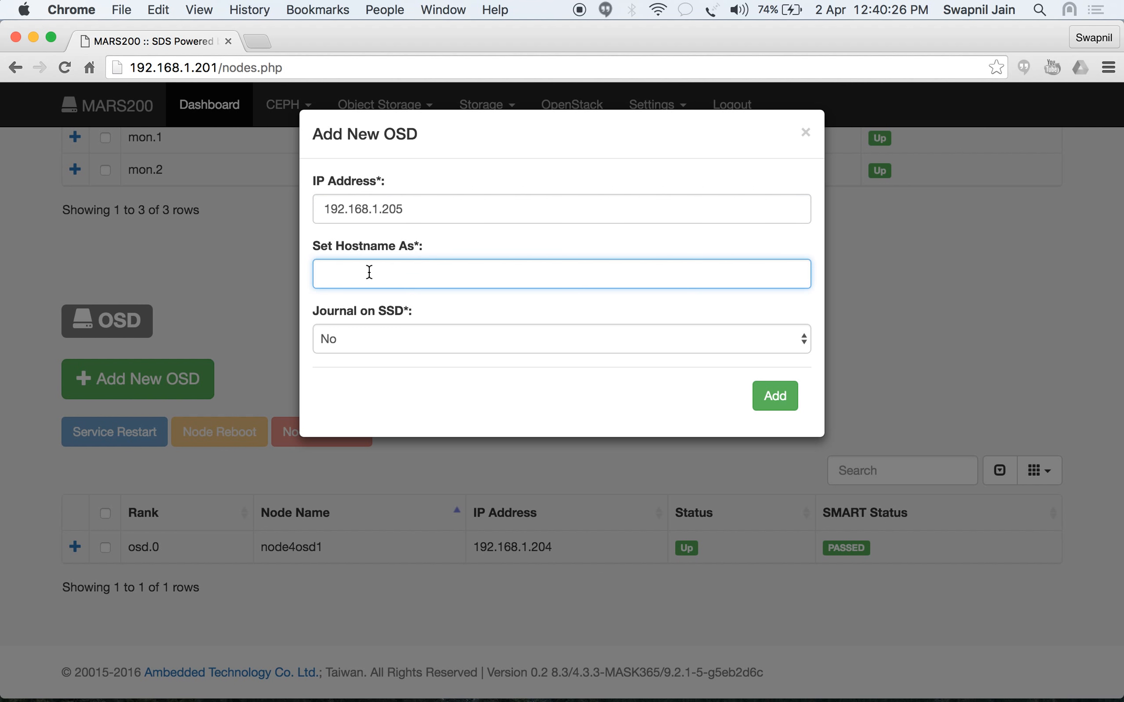
type("node5osd2")
left_click(359, 331)
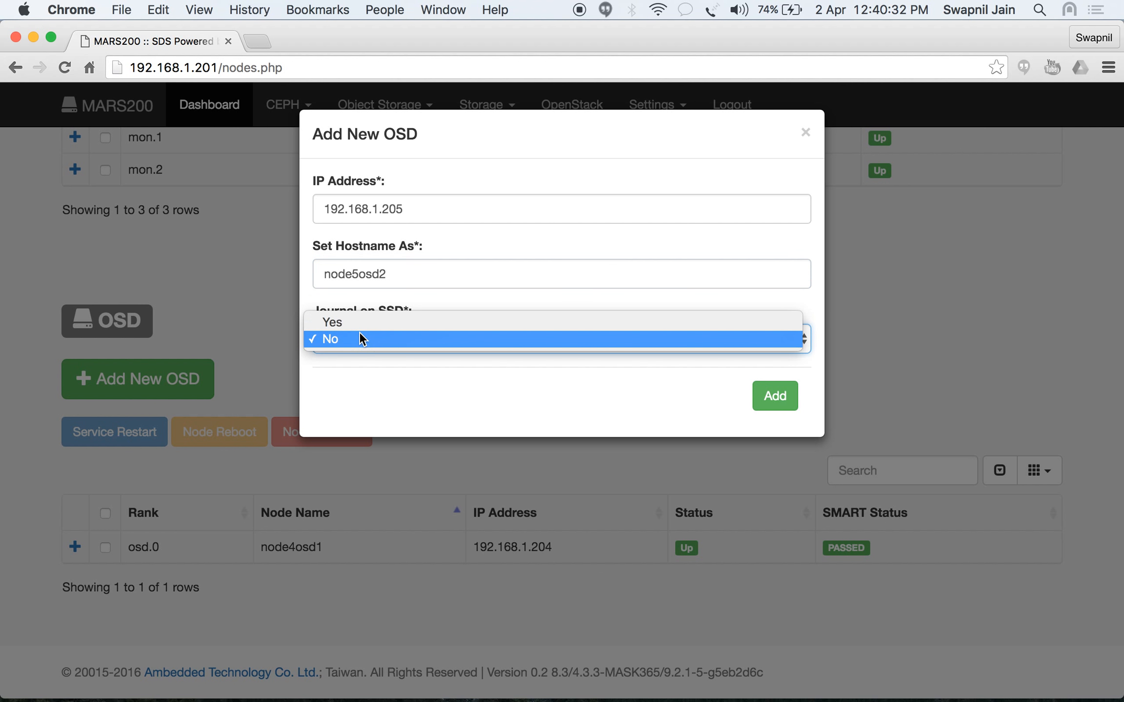
left_click(367, 313)
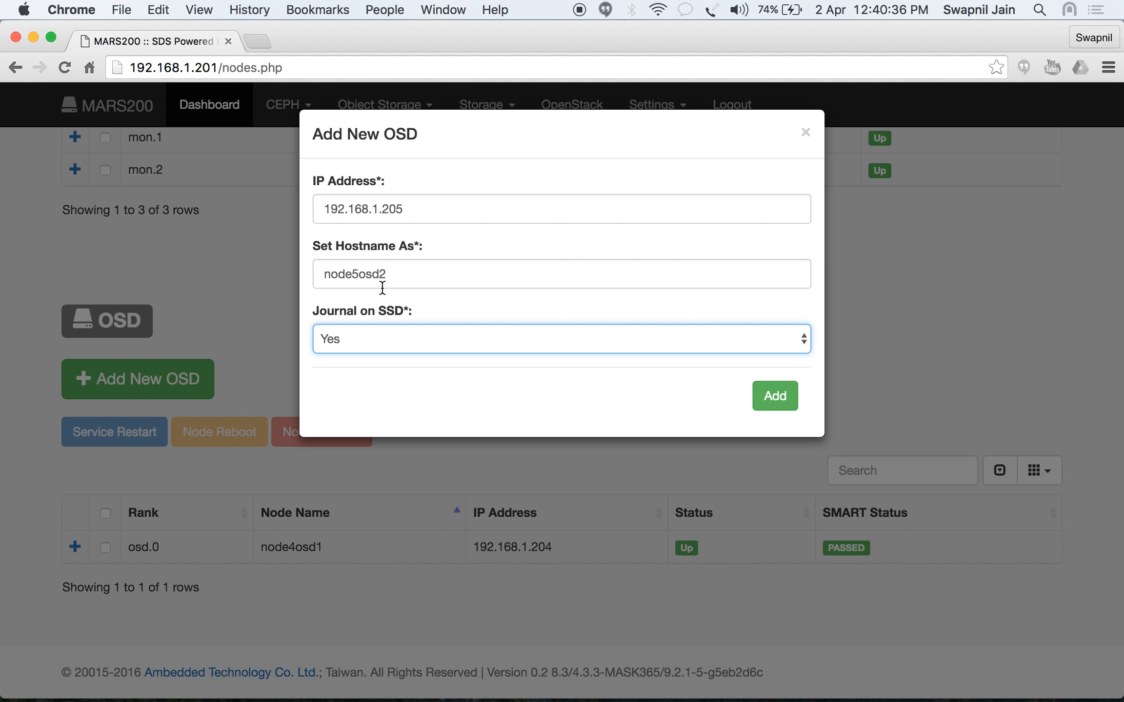
left_click(777, 409)
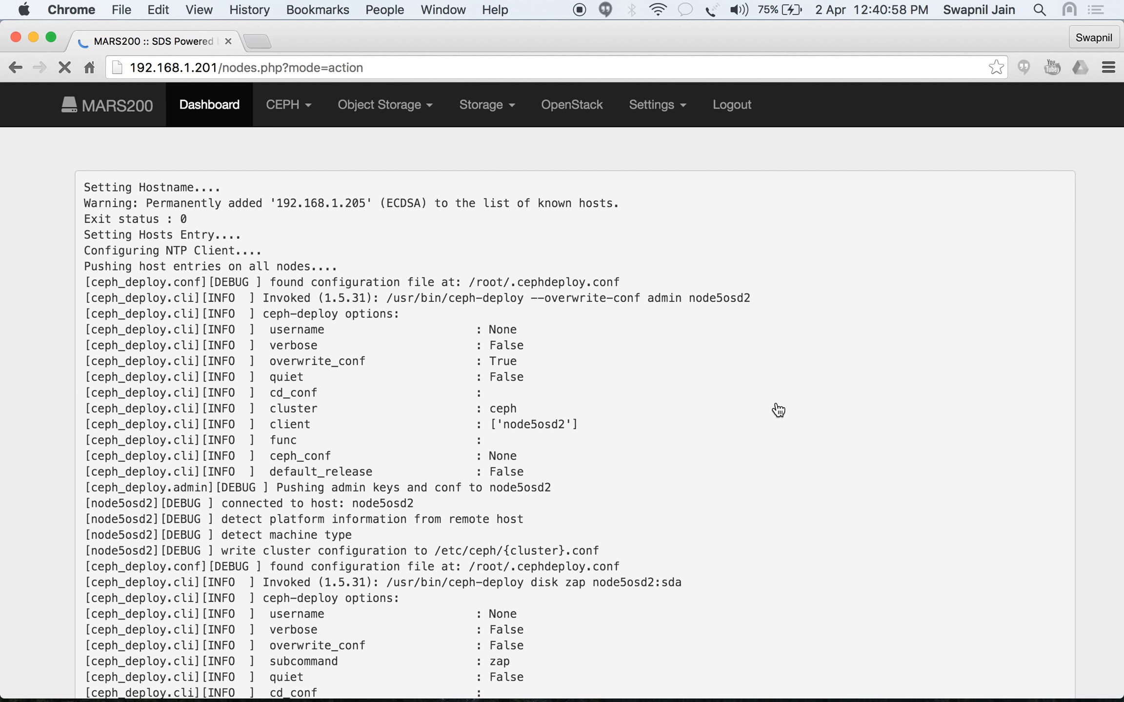
Review the deployment log for node5osd2 and reopen the Ceph Nodes page to check the OSD list
scroll(779, 410, "down", 1)
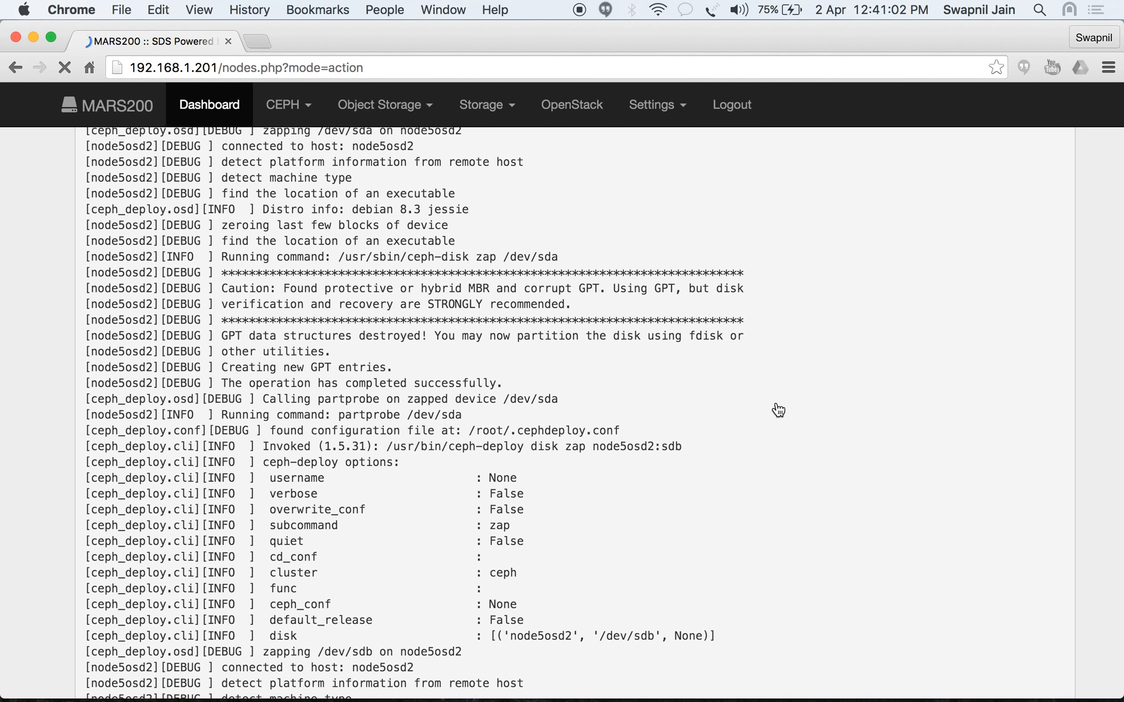
scroll(778, 410, "down", 1)
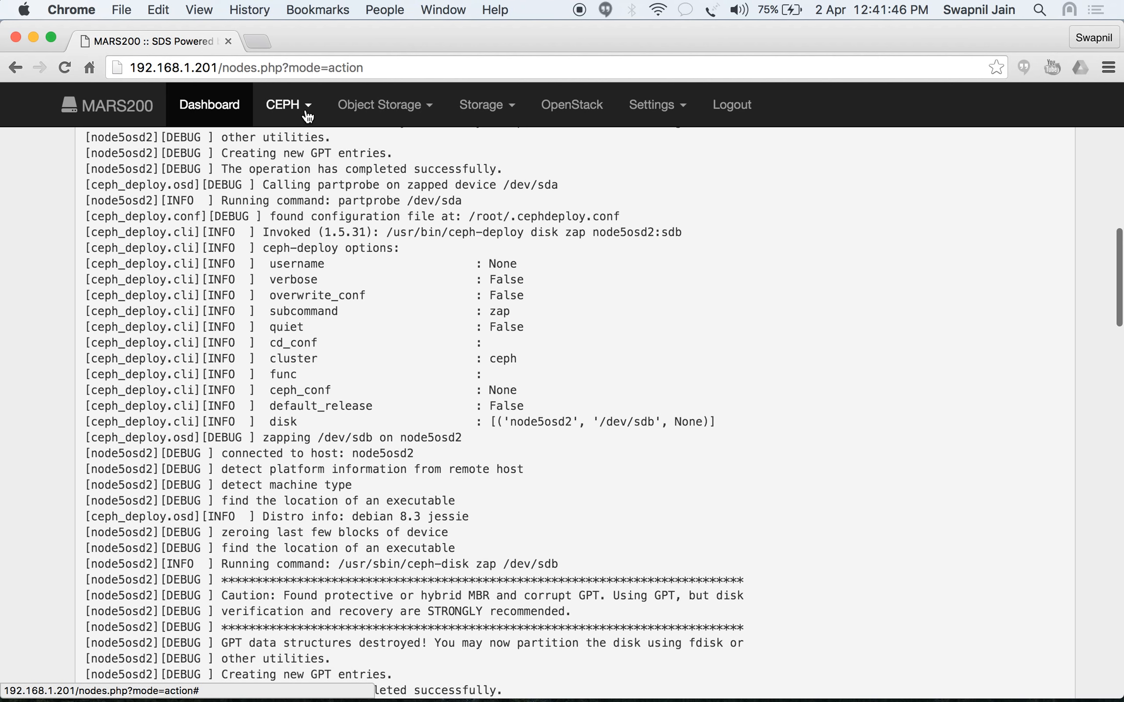
left_click(288, 104)
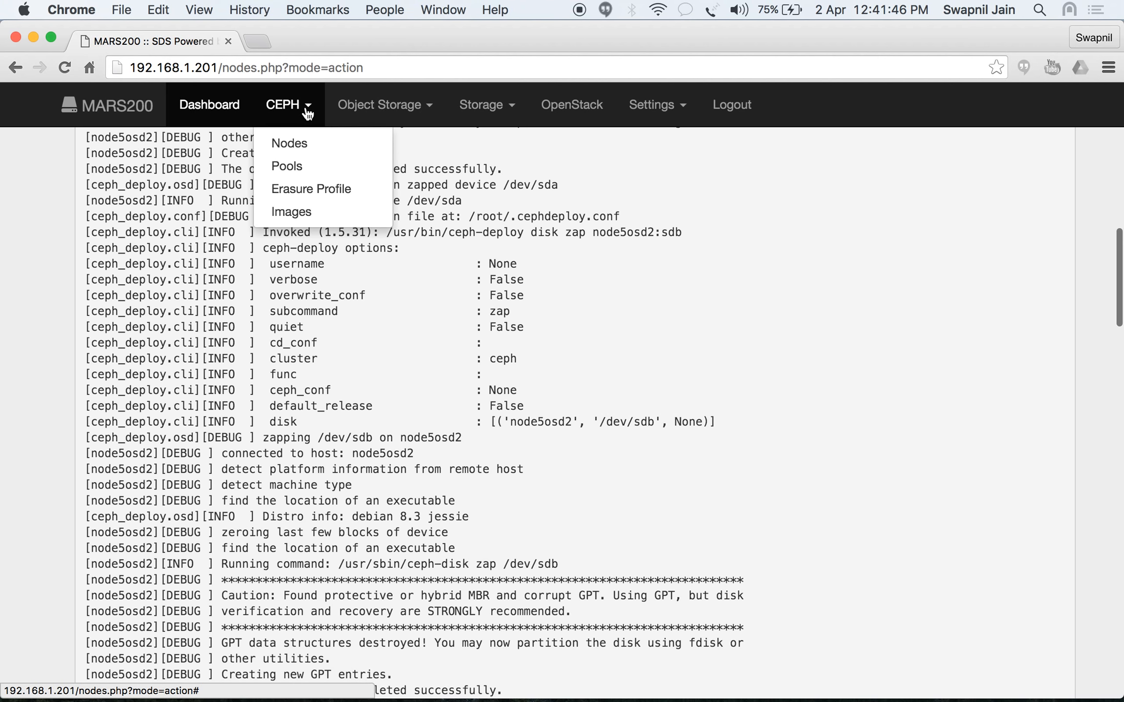
left_click(315, 143)
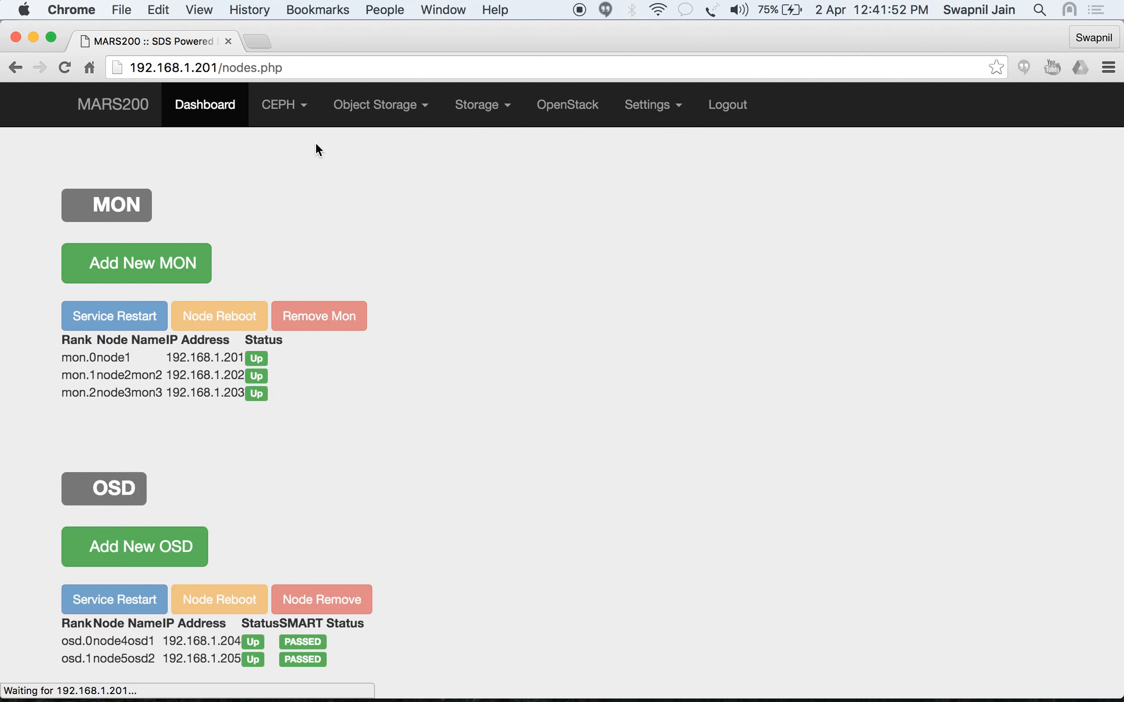
scroll(424, 278, "down", 2)
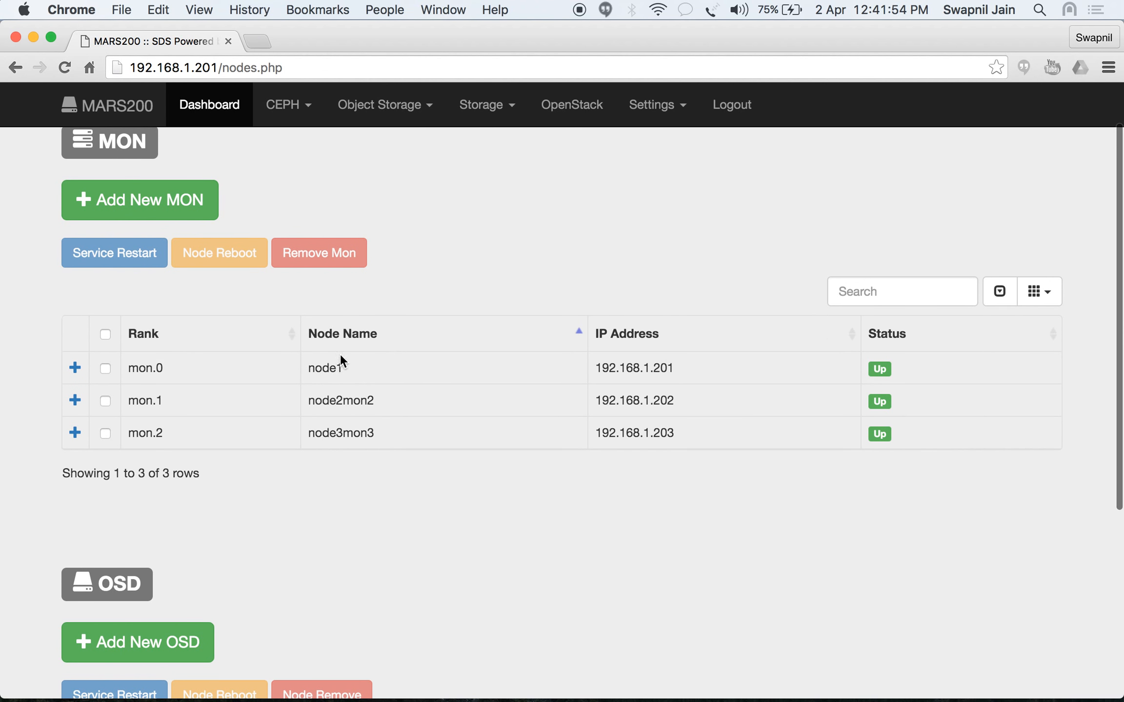
scroll(278, 425, "down", 6)
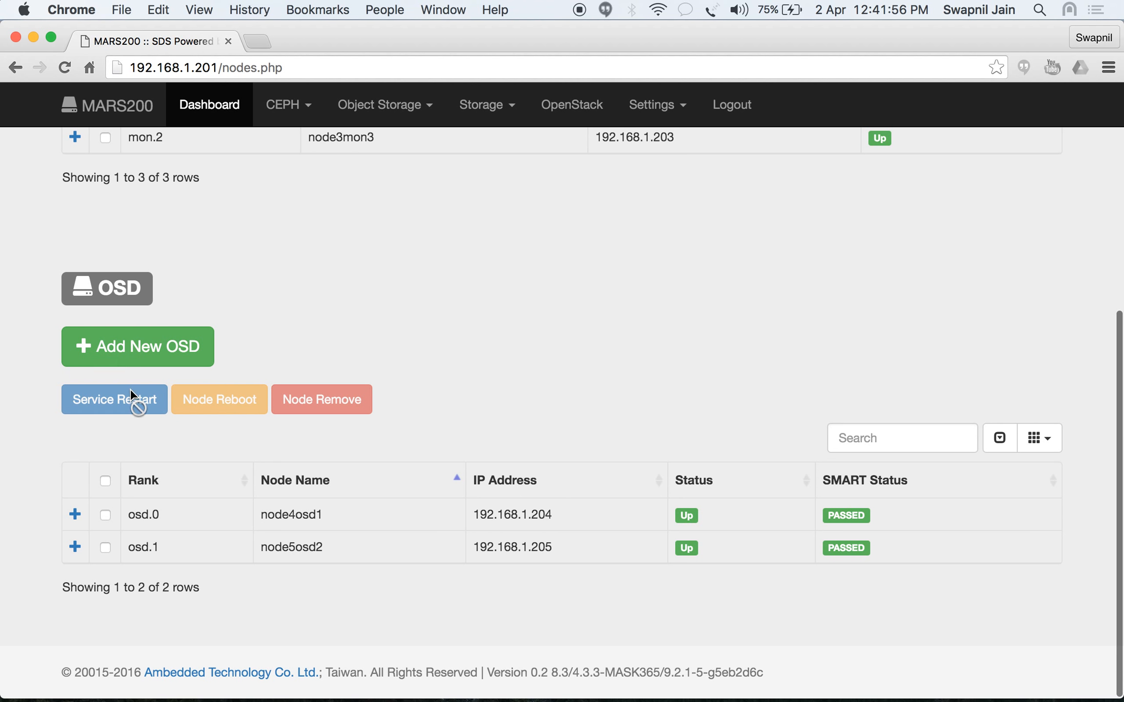
Start another OSD entry with IP address 192.168.1.206 and hostname node6osd3
left_click(143, 346)
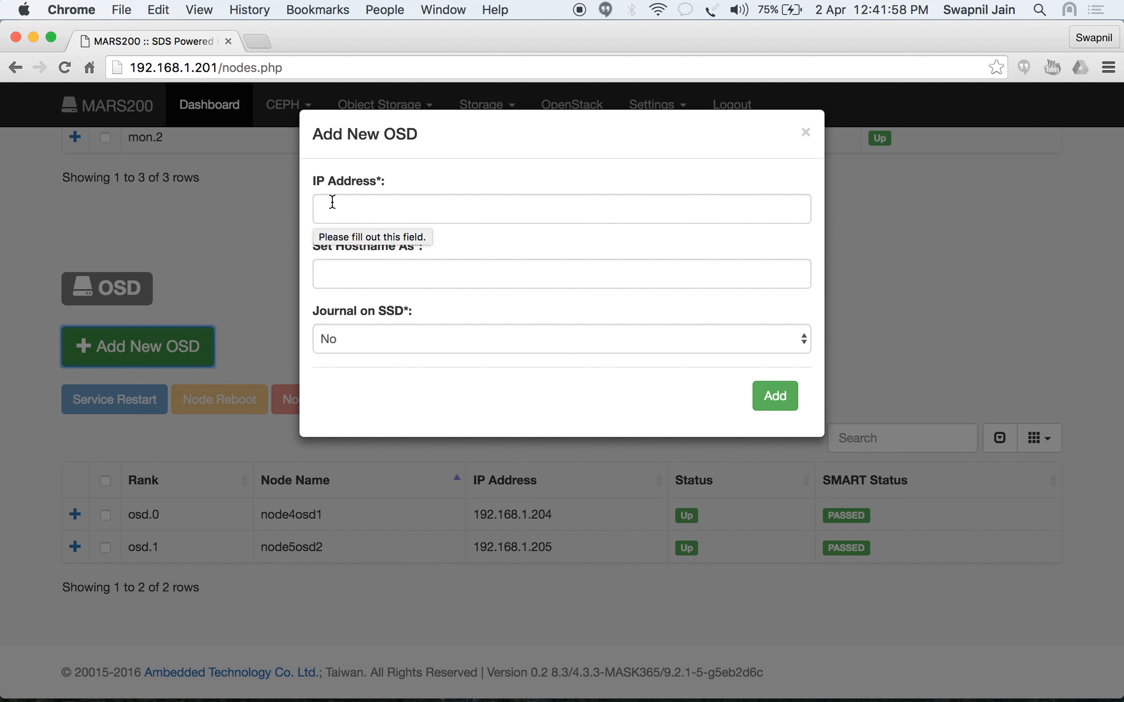
left_click(332, 201)
type("node")
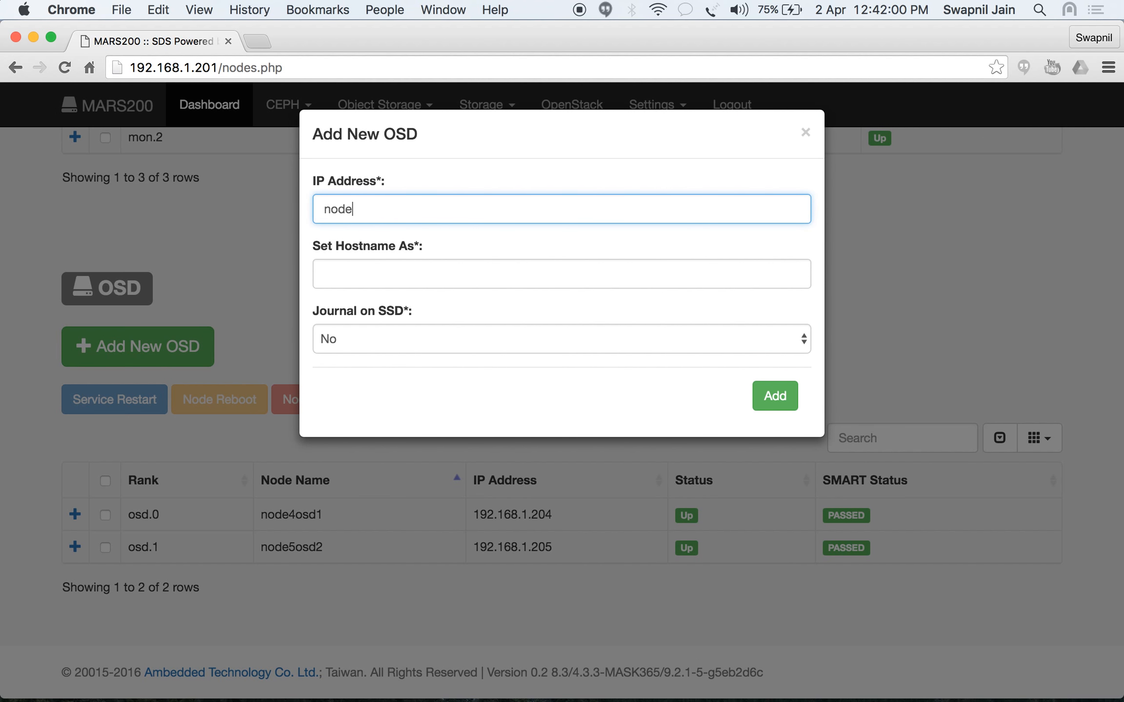
type("6osd3")
key("super+a")
key("BackSpace")
type("192.168.1.206")
key("Tab")
key("super+v")
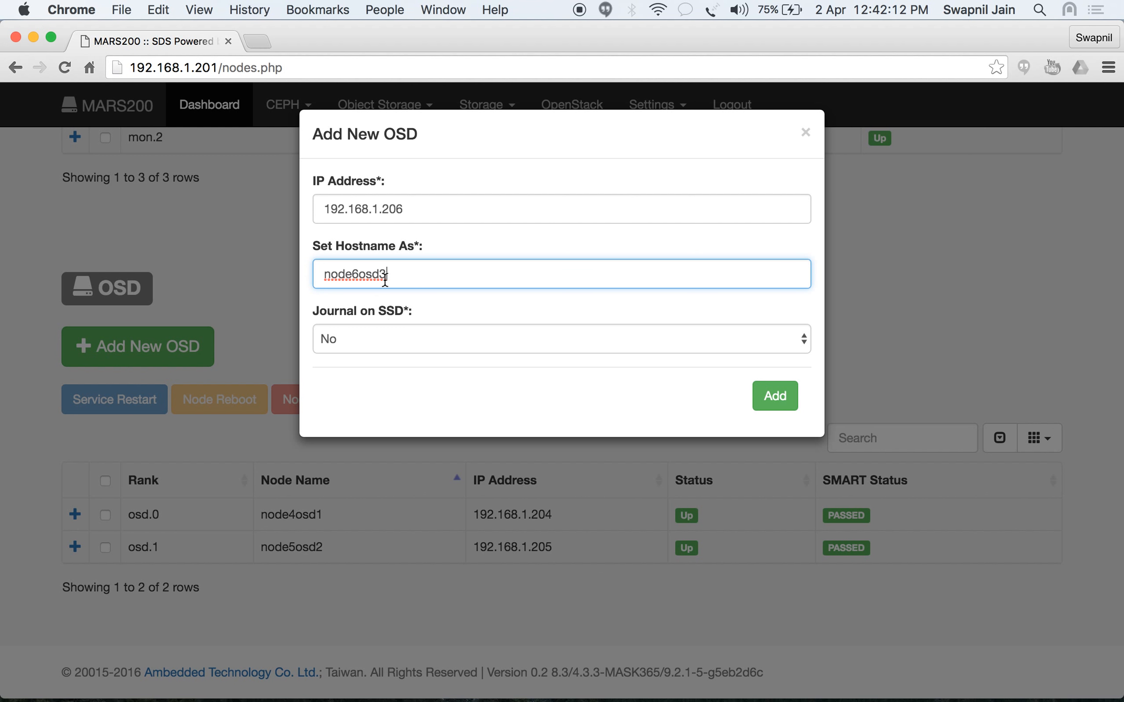
Set Journal on SSD to Yes for the node6osd3 entry and add the OSD to the cluster
left_click(393, 342)
left_click(393, 326)
left_click(434, 296)
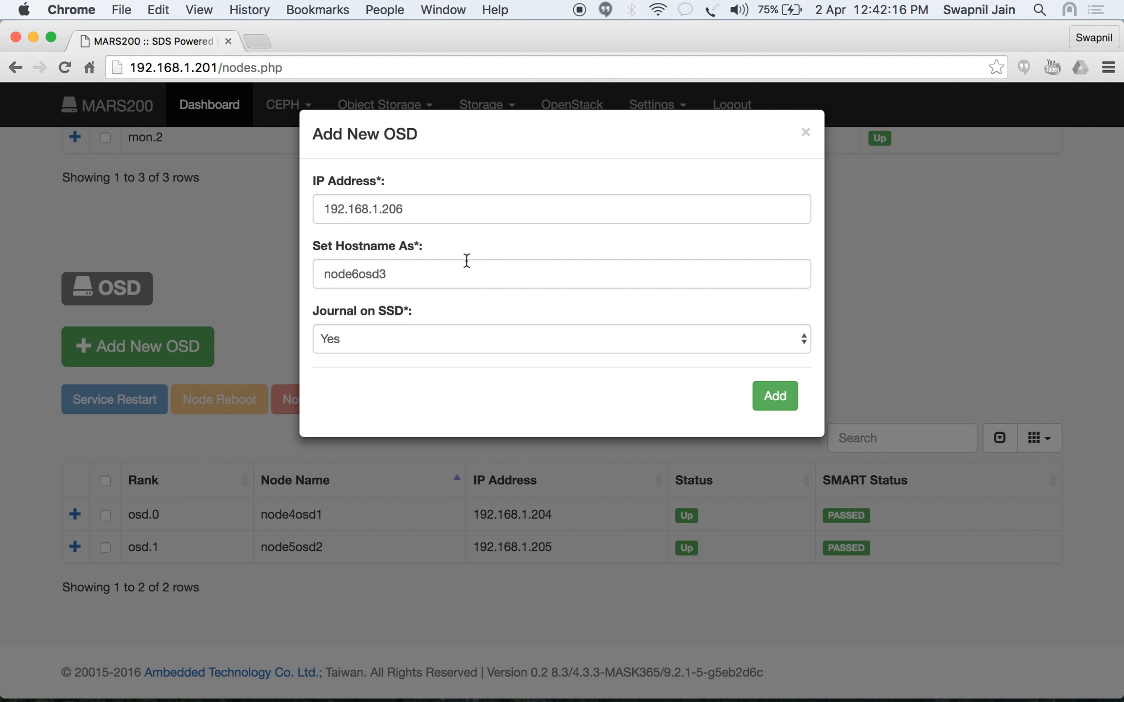
left_click(773, 396)
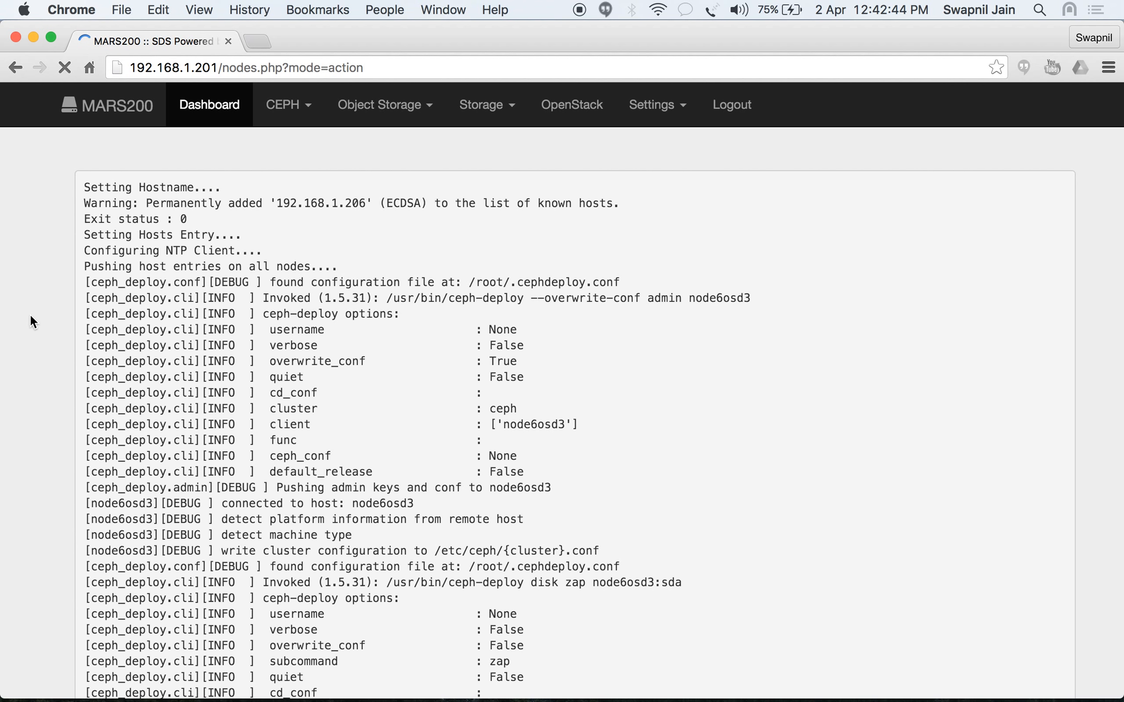
Review the deployment log for node6osd3 and check each OSD's status and SMART status in the list
scroll(30, 317, "down", 20)
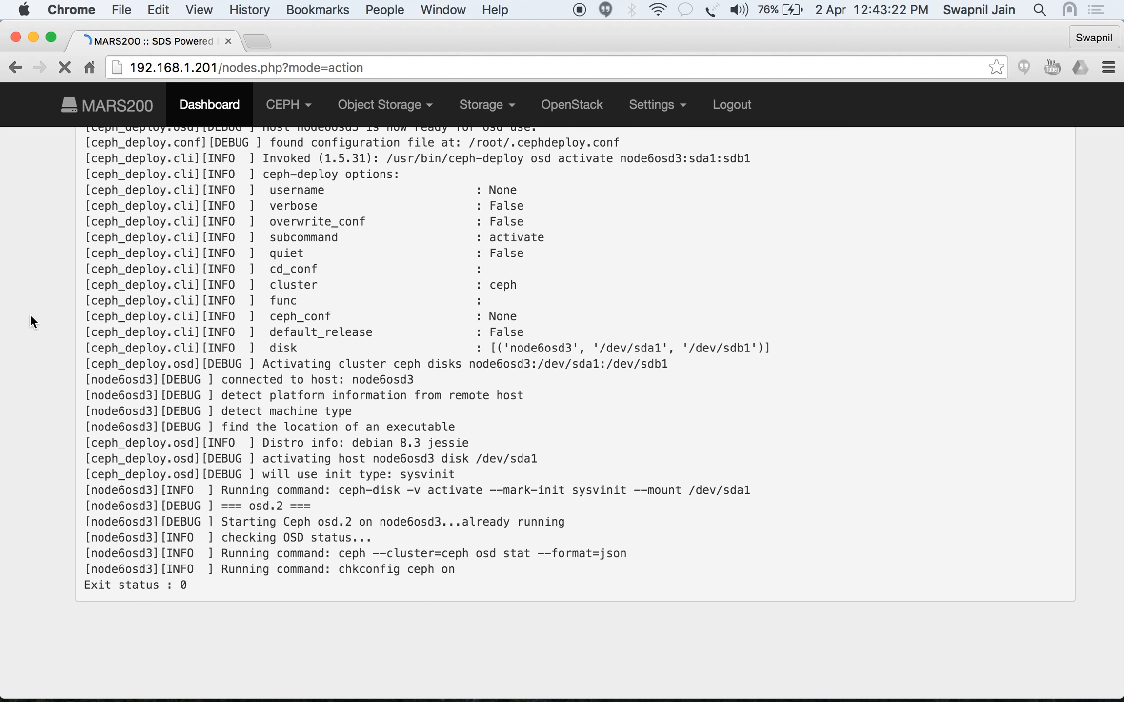
scroll(30, 314, "down", 10)
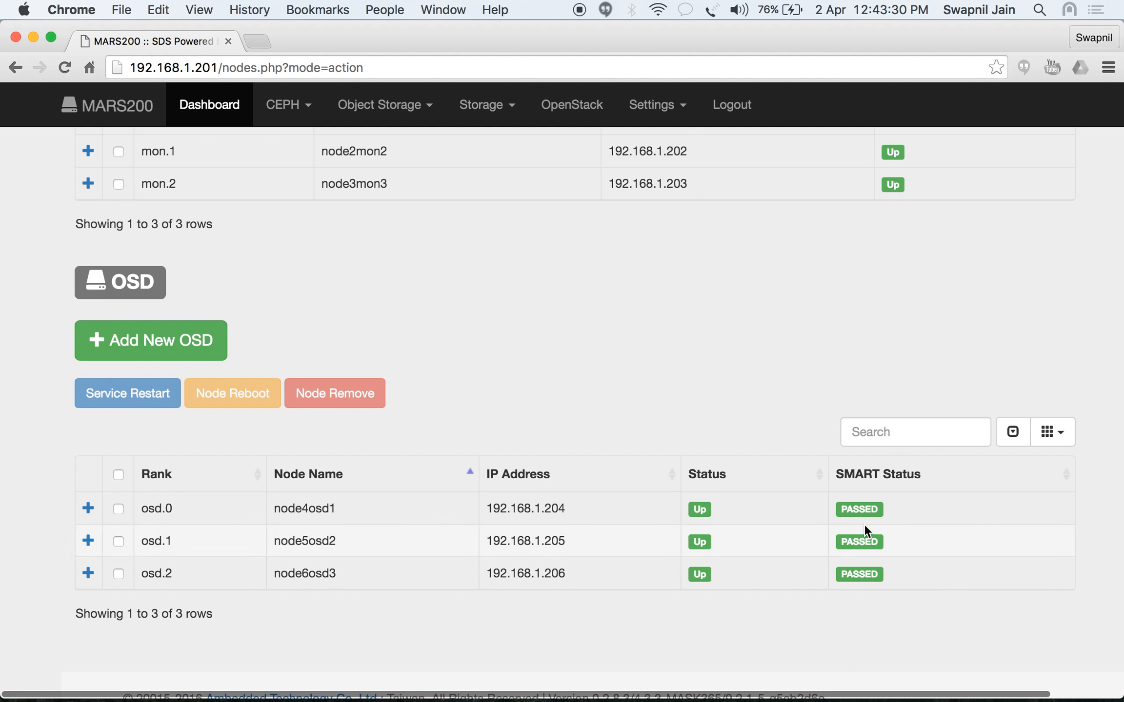
scroll(753, 371, "up", 15)
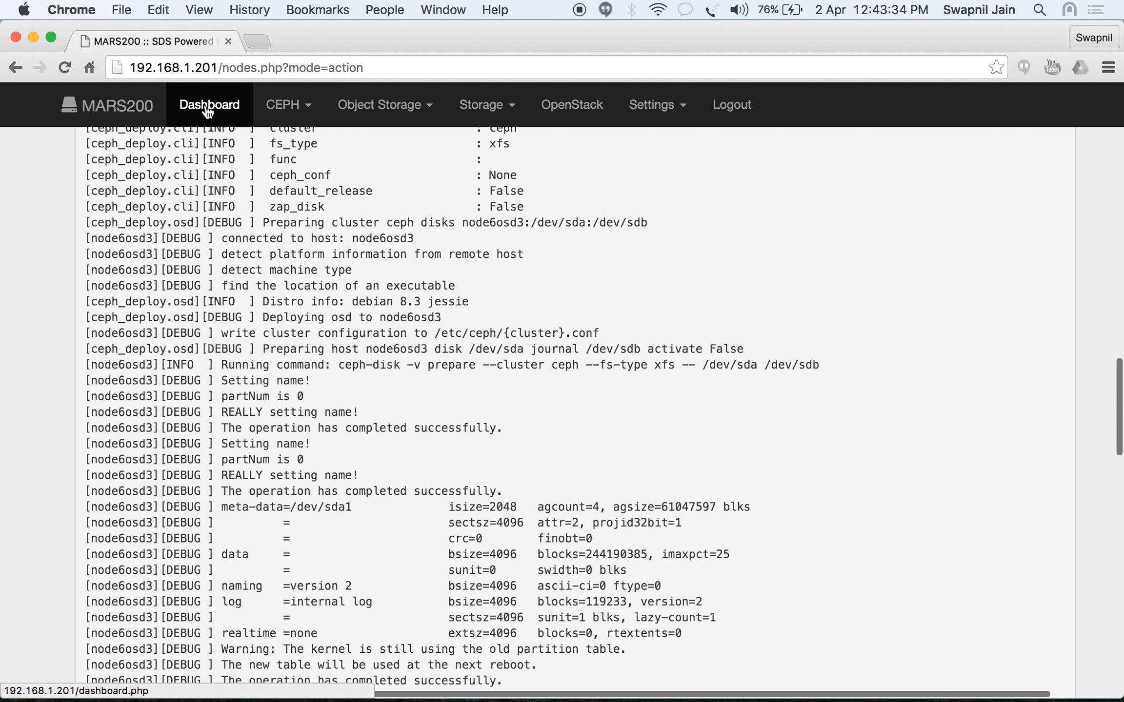
Open the dashboard and examine the overall cluster, monitor, OSD and placement group status with all three OSDs added
left_click(209, 111)
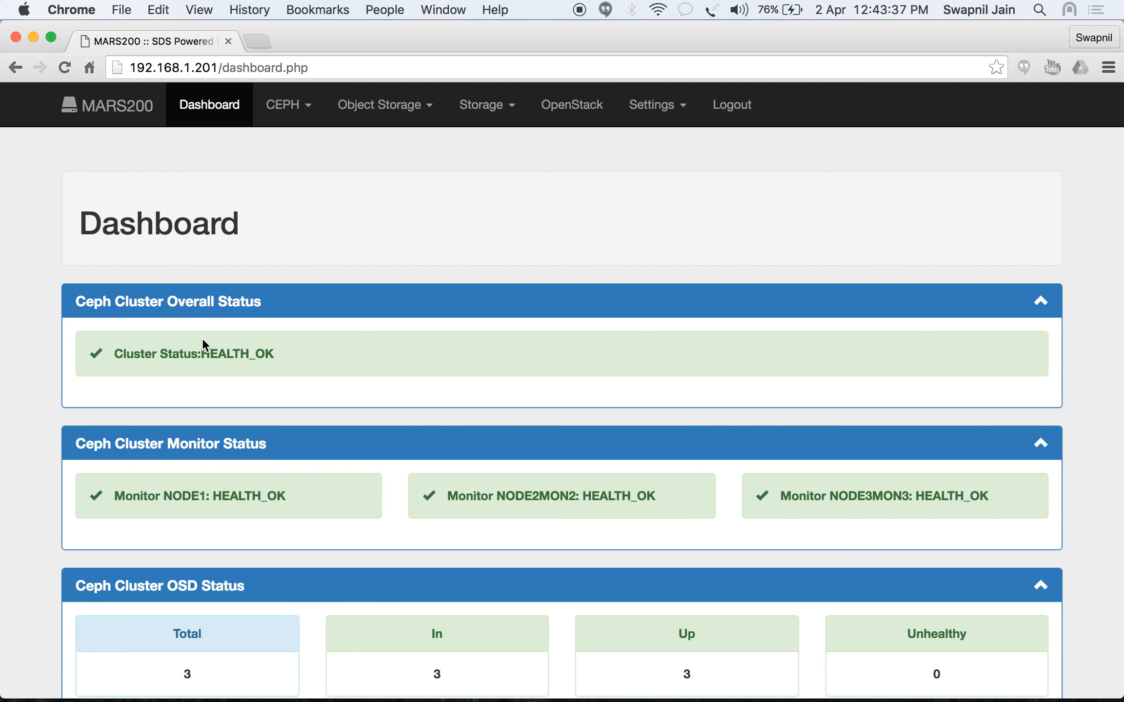
mouse_move(214, 353)
left_mouse_down()
mouse_move(229, 354)
mouse_move(39, 386)
left_mouse_up()
left_click(38, 380)
scroll(37, 381, "down", 2)
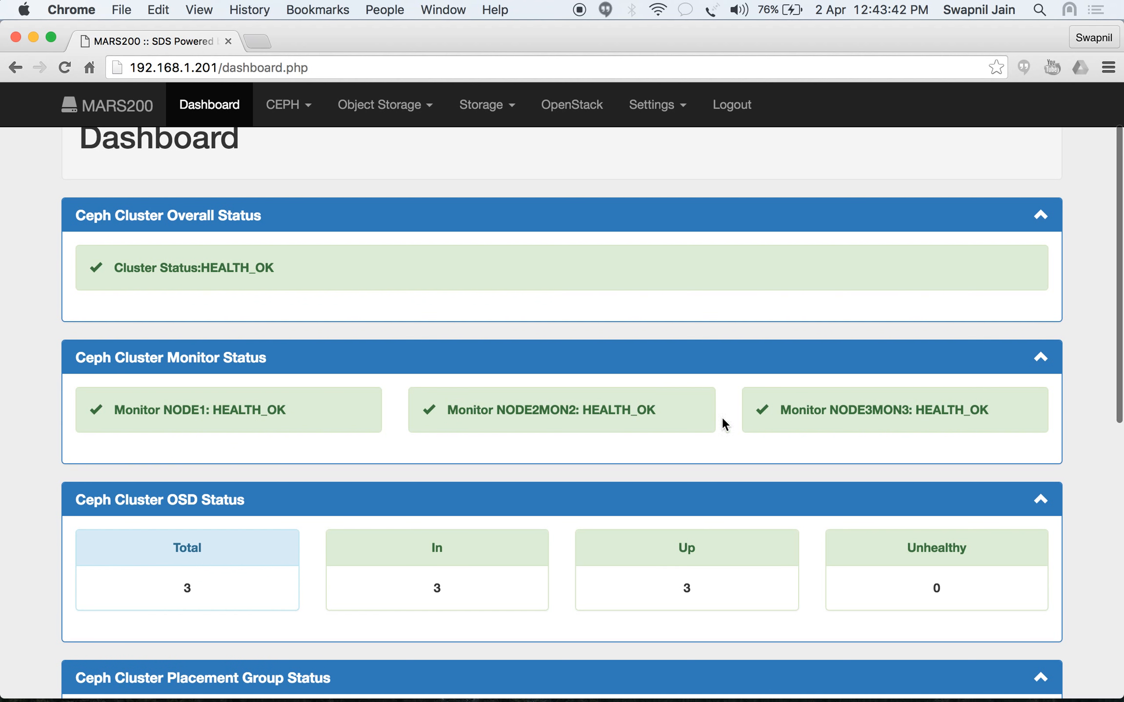
scroll(762, 416, "down", 3)
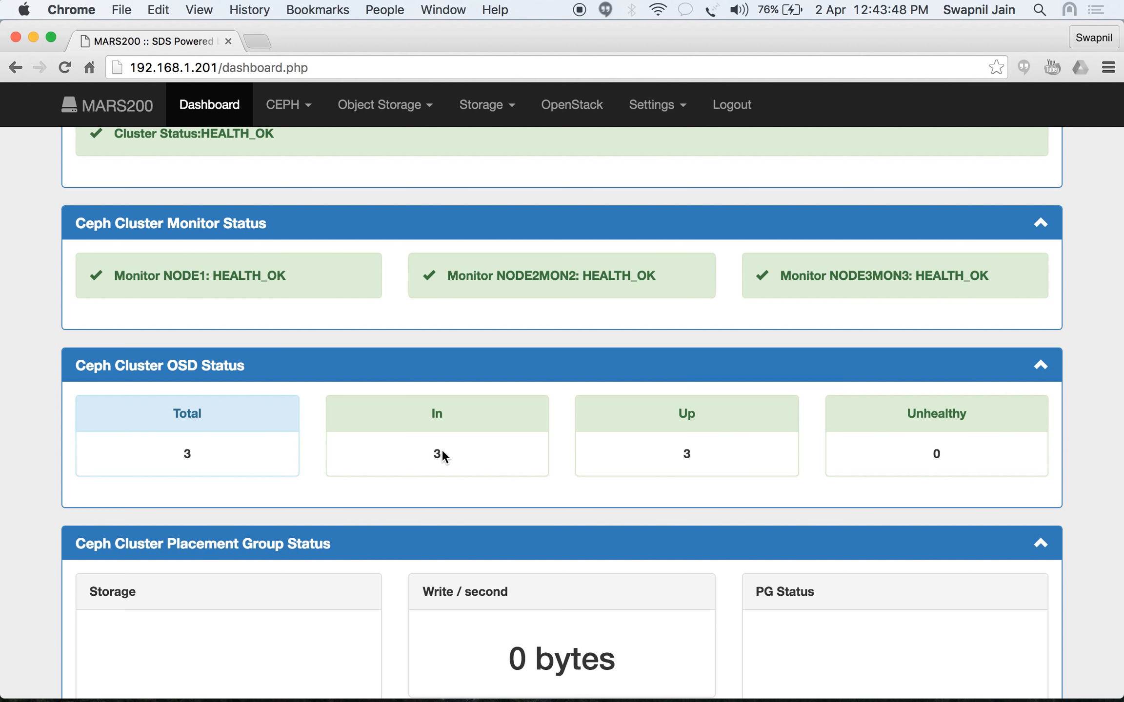
scroll(710, 435, "down", 7)
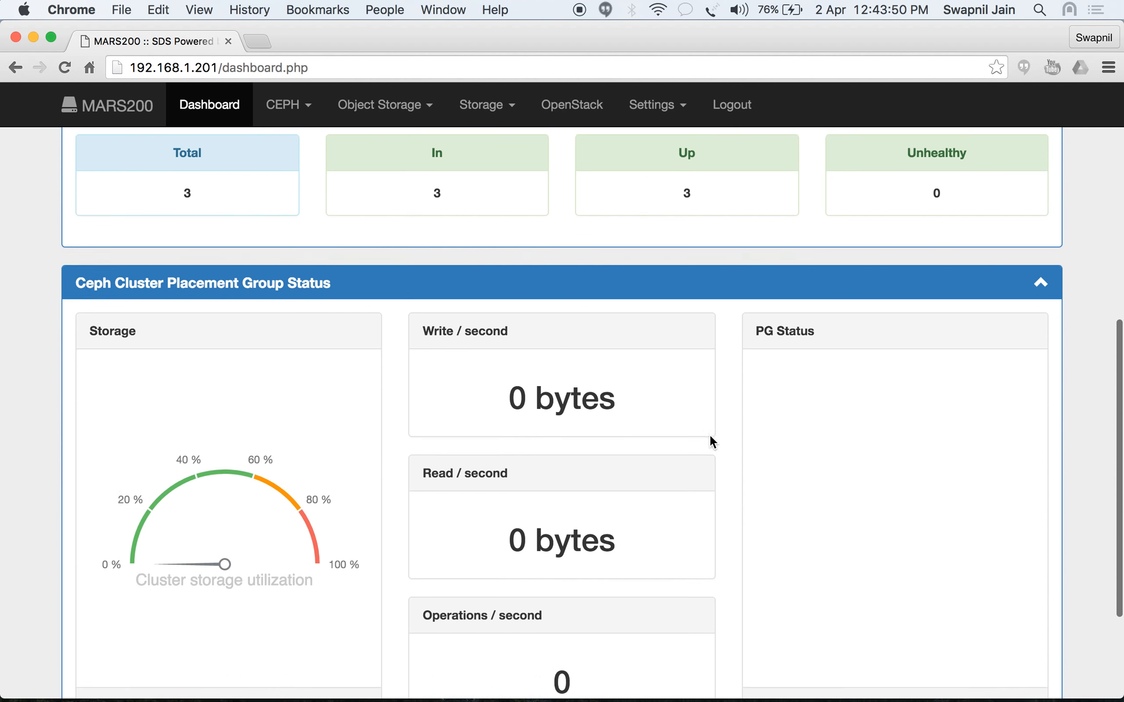
Examine the placement group section's storage utilization, read/write rates, operations and PG status, and recheck the cluster, monitor and OSD health
scroll(15, 589, "down", 2)
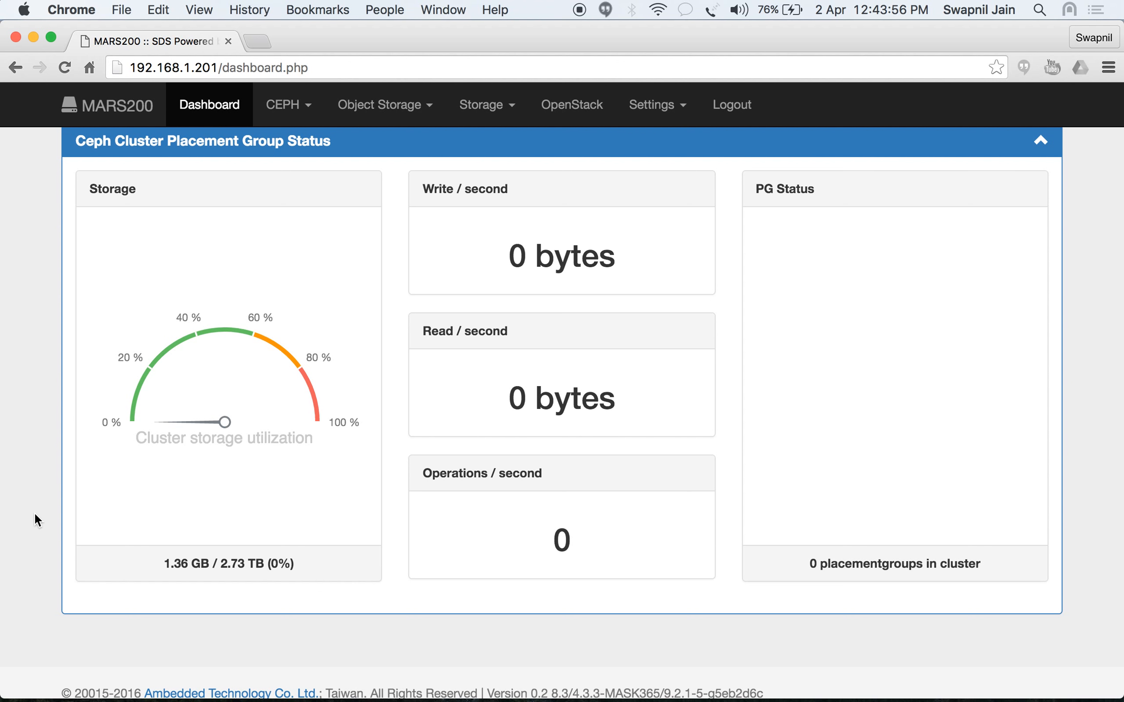
scroll(35, 515, "down", 1)
scroll(35, 515, "up", 2)
scroll(34, 515, "up", 10)
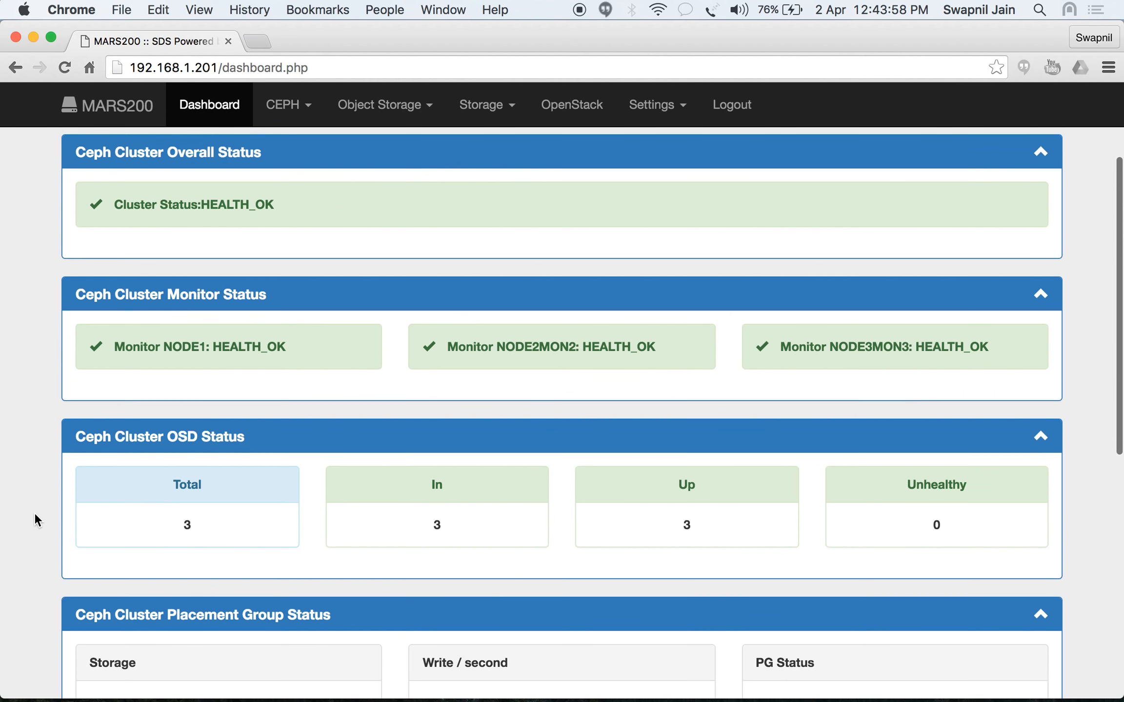
scroll(35, 514, "down", 5)
scroll(34, 512, "down", 6)
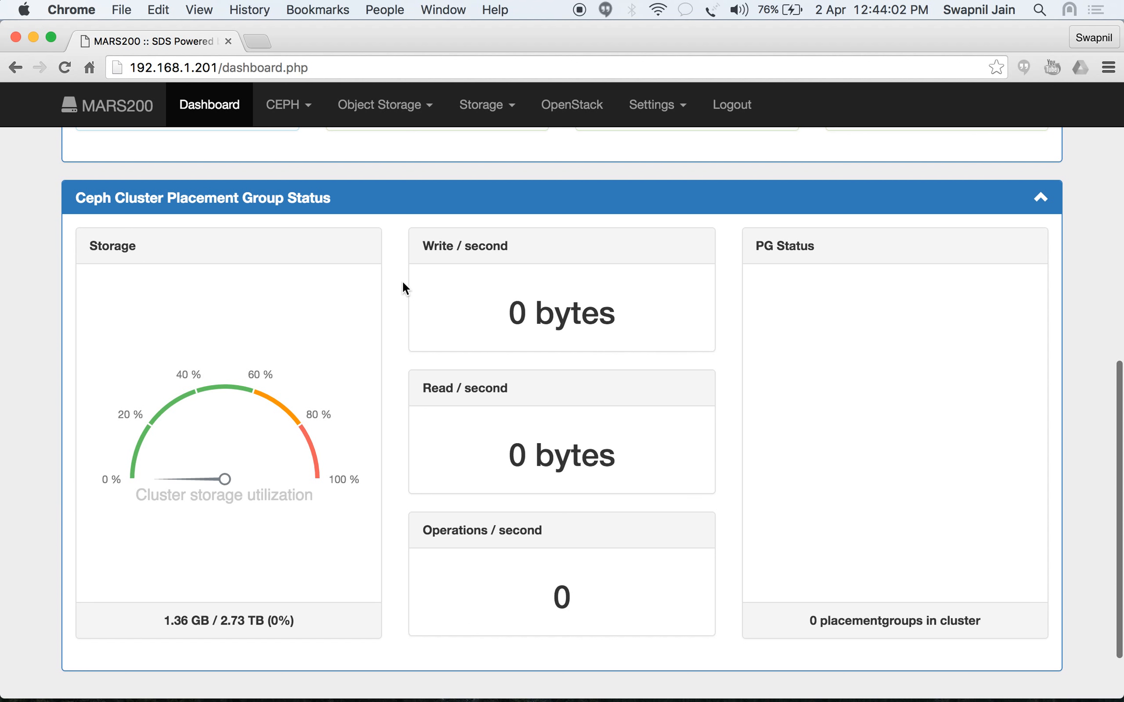
scroll(397, 279, "up", 2)
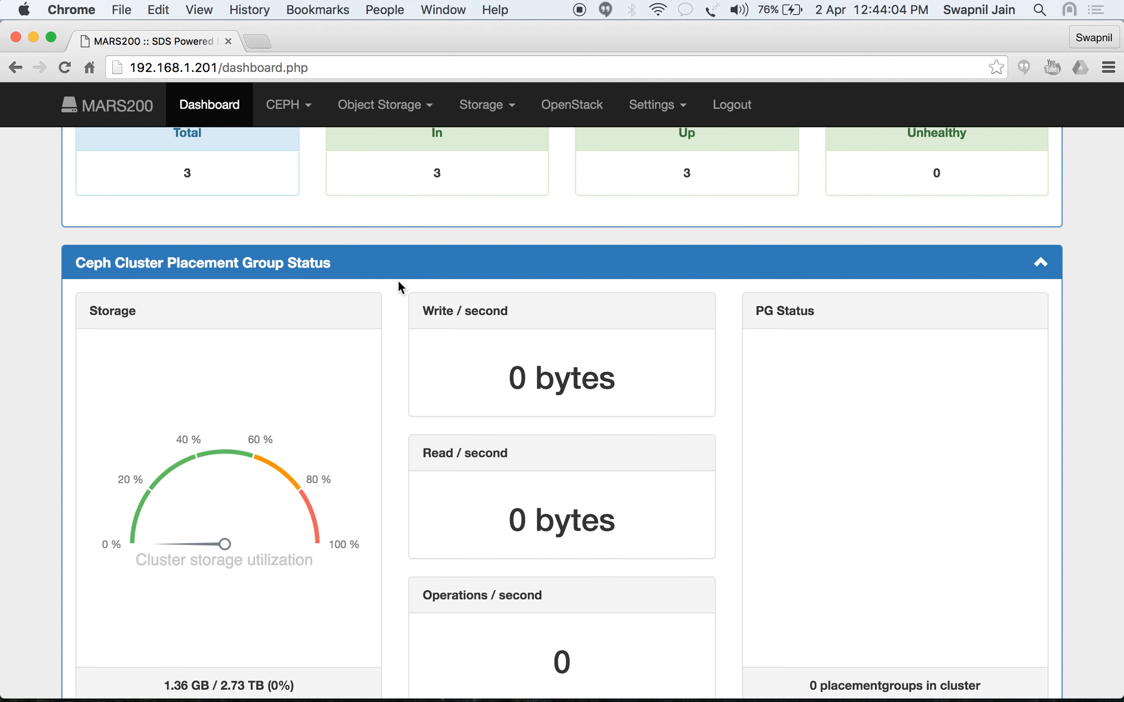
scroll(398, 285, "down", 1)
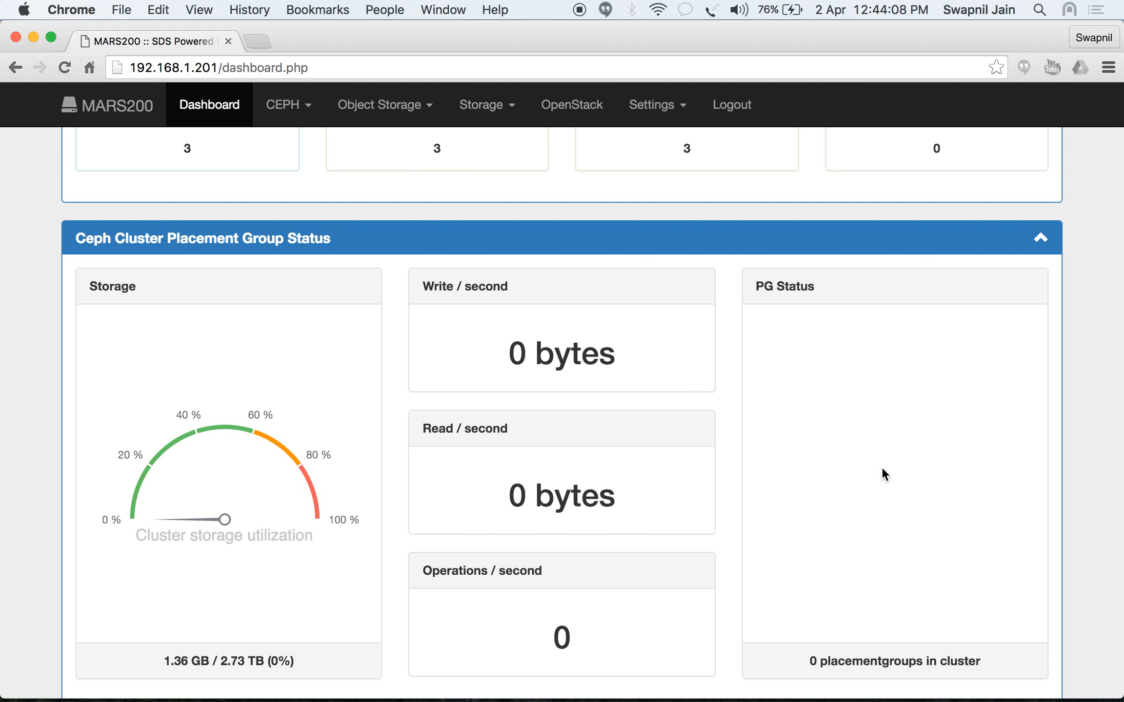
scroll(883, 470, "up", 10)
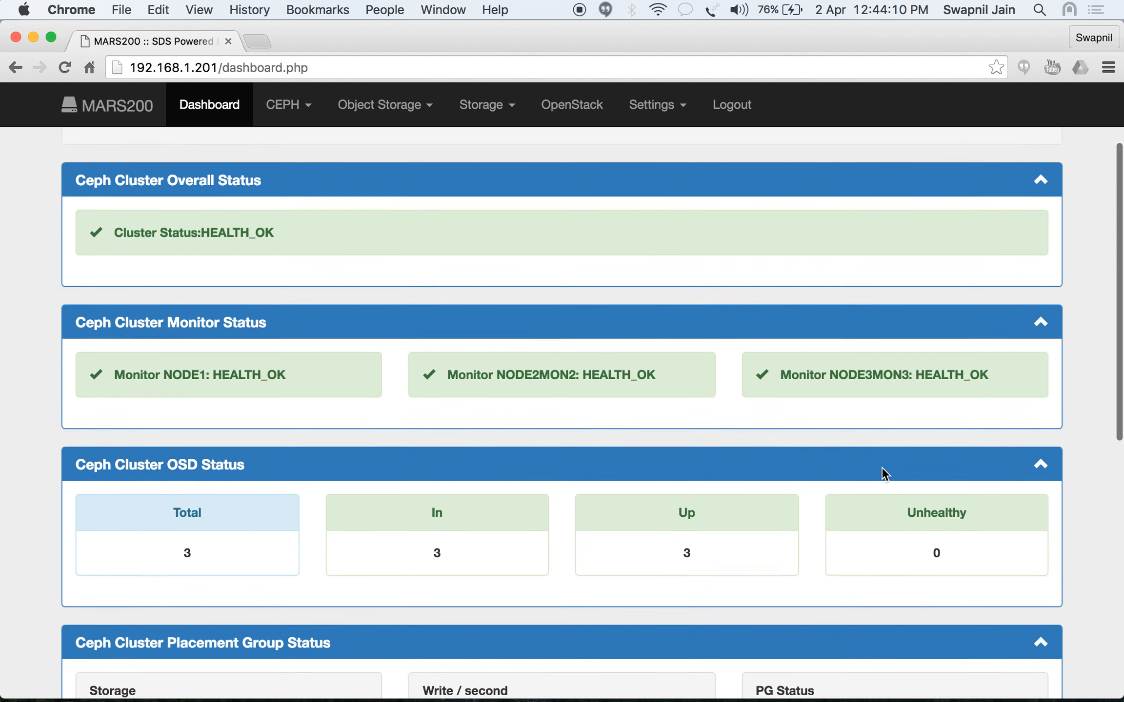